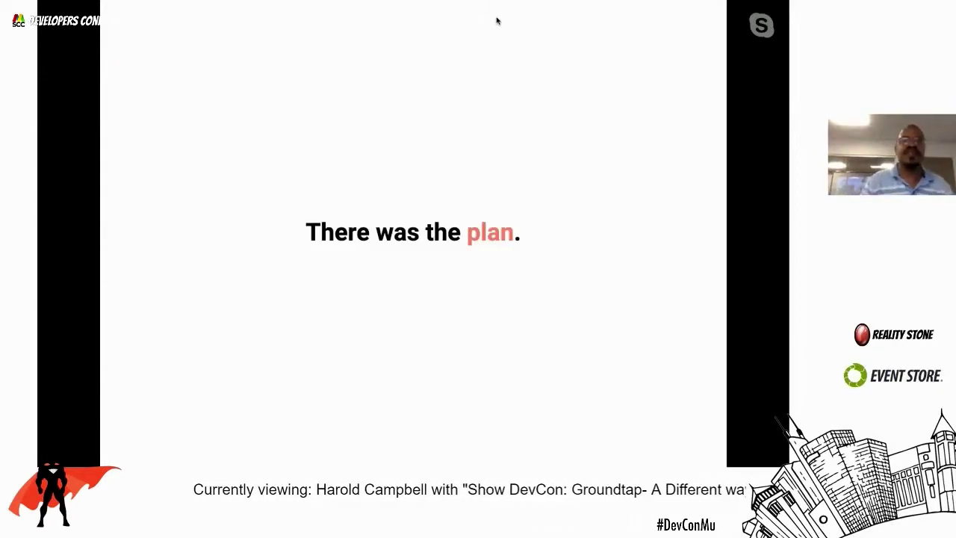
Advance the Keynote slides past SIMPLE TOOL and VISUALISATION to the DEMO #1 slide
key("Right")
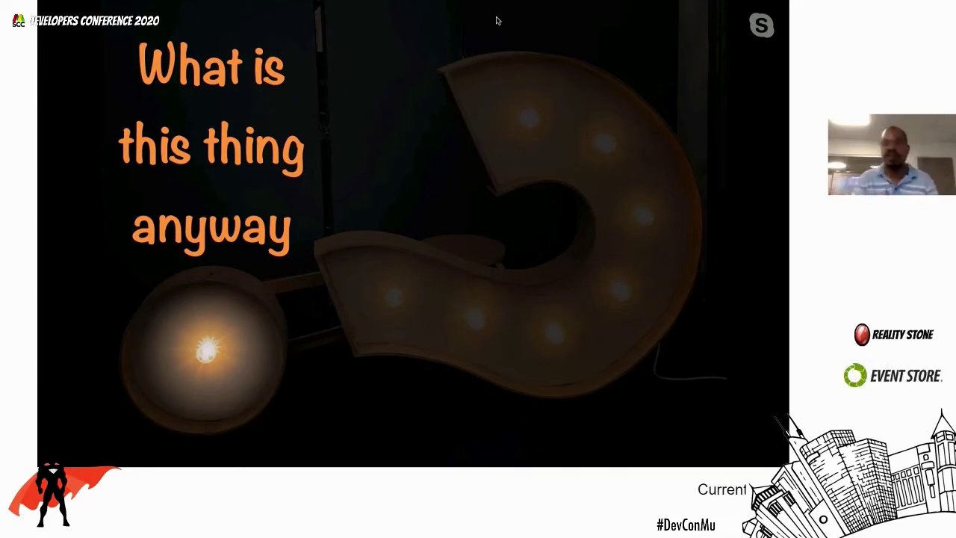
key("Right")
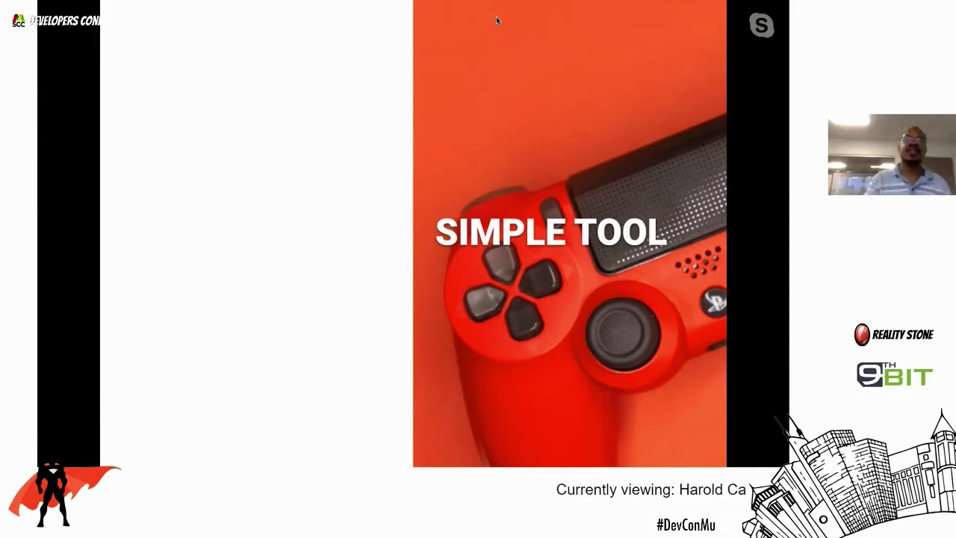
key("Right")
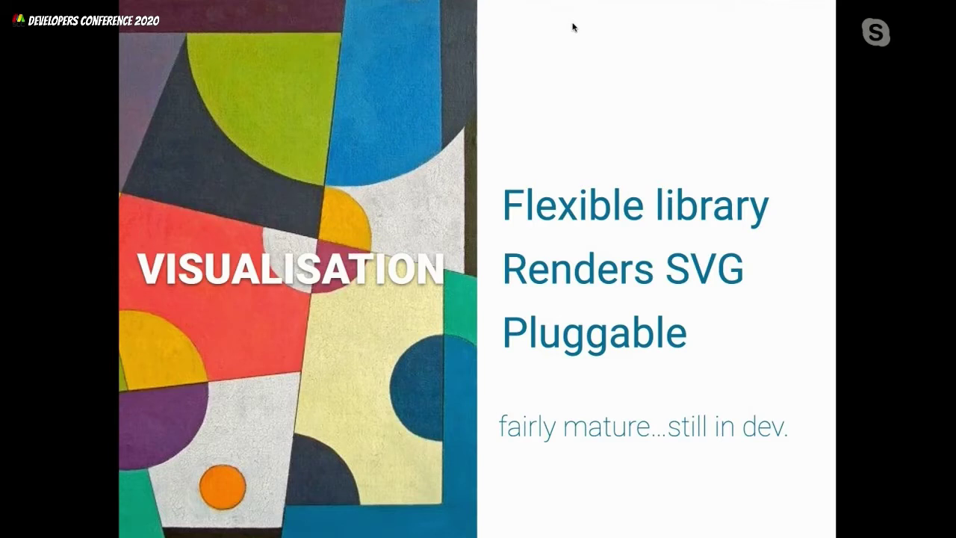
key("Right")
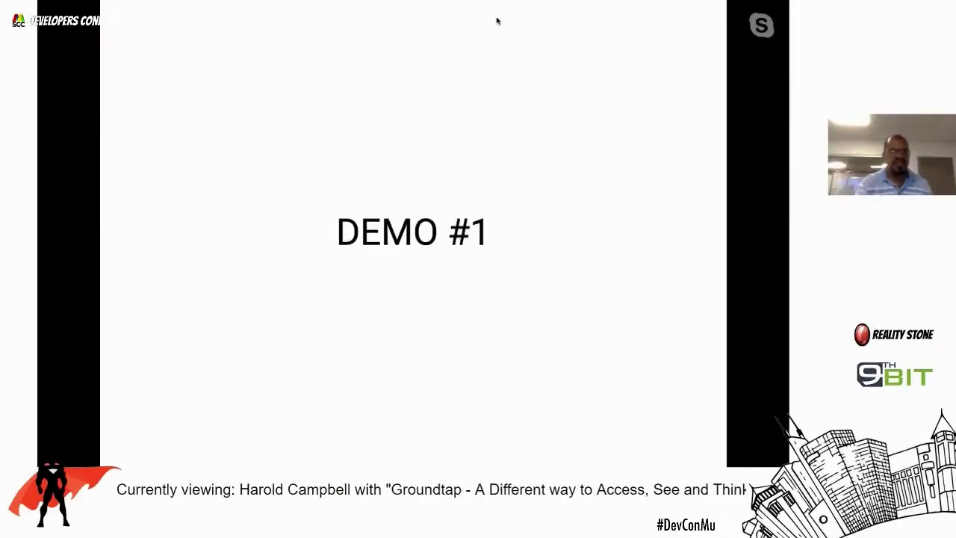
Exit the slideshow, return to groundTap in the browser and create a new Untitled Project
key("Escape")
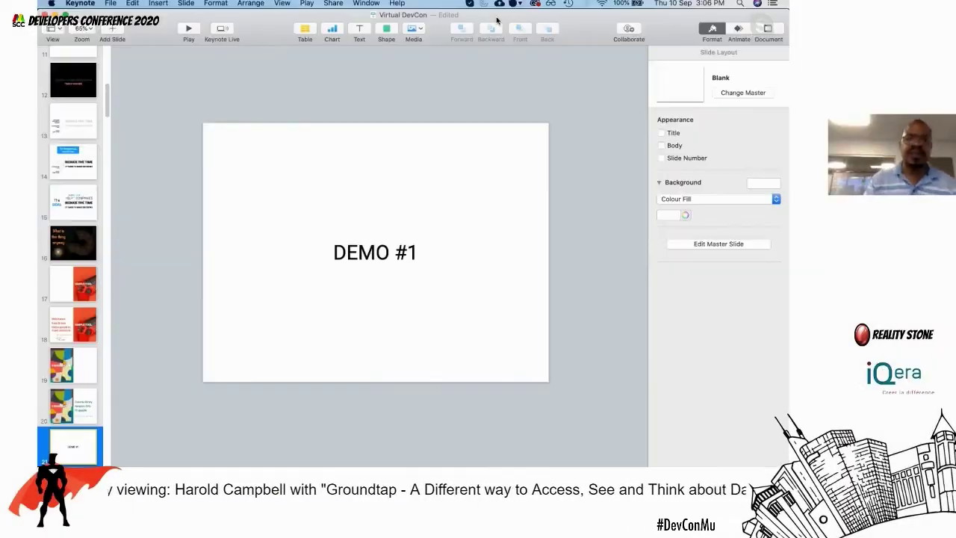
key("super+Tab")
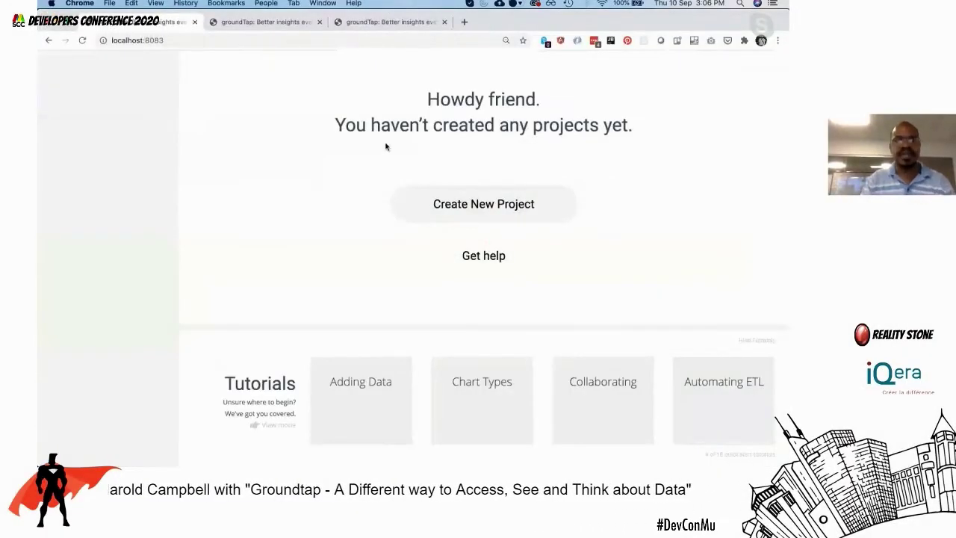
key("super+Tab")
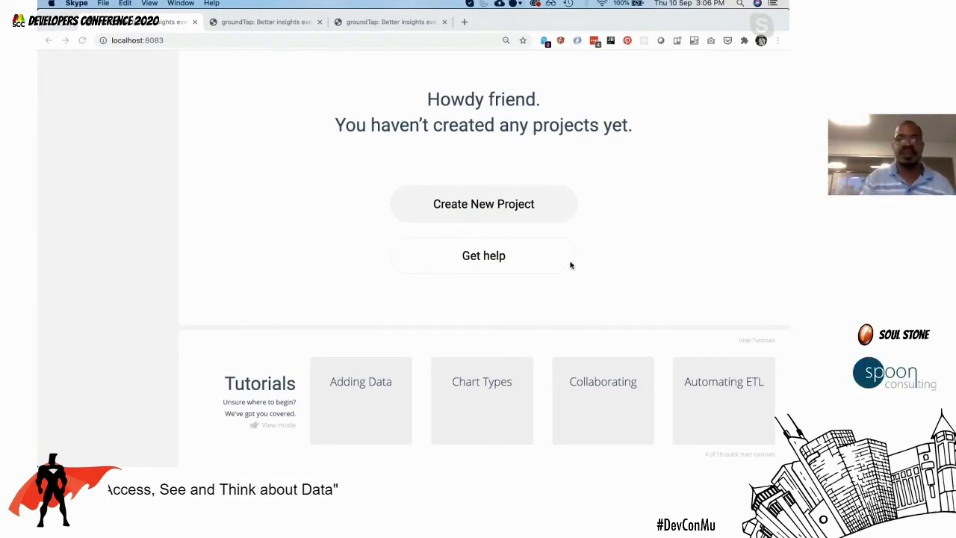
left_click(510, 218)
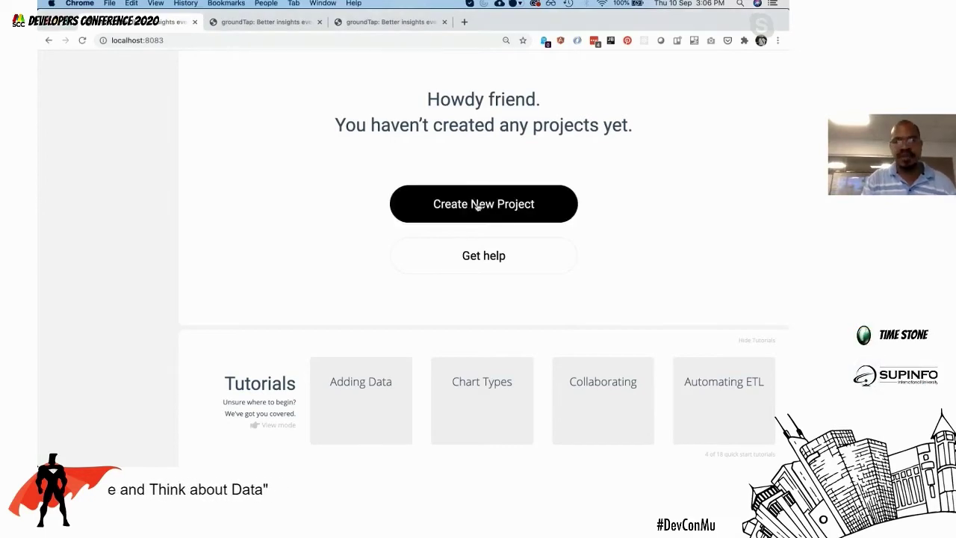
left_click(478, 206)
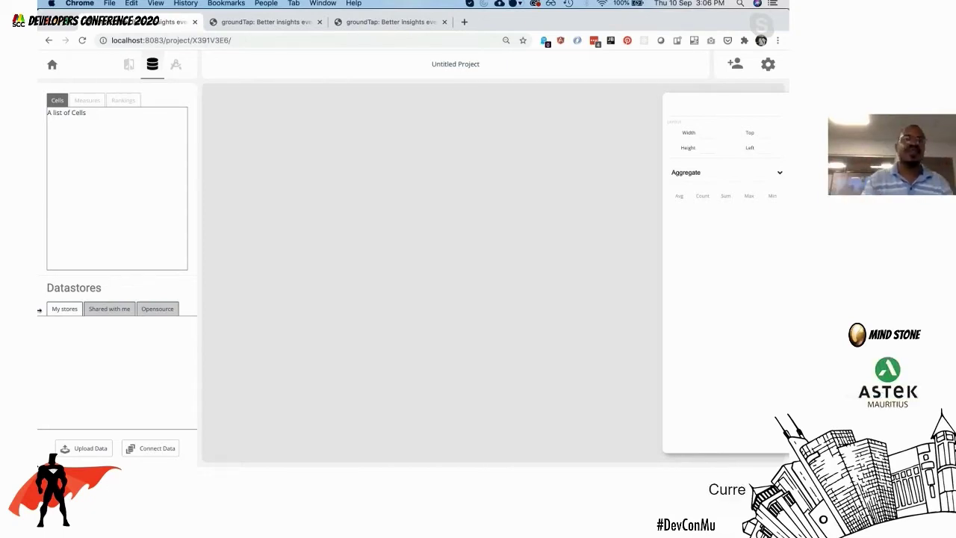
Browse the Measures, Rankings and Cells lists, then bring up the CSV upload dialog
left_click(90, 102)
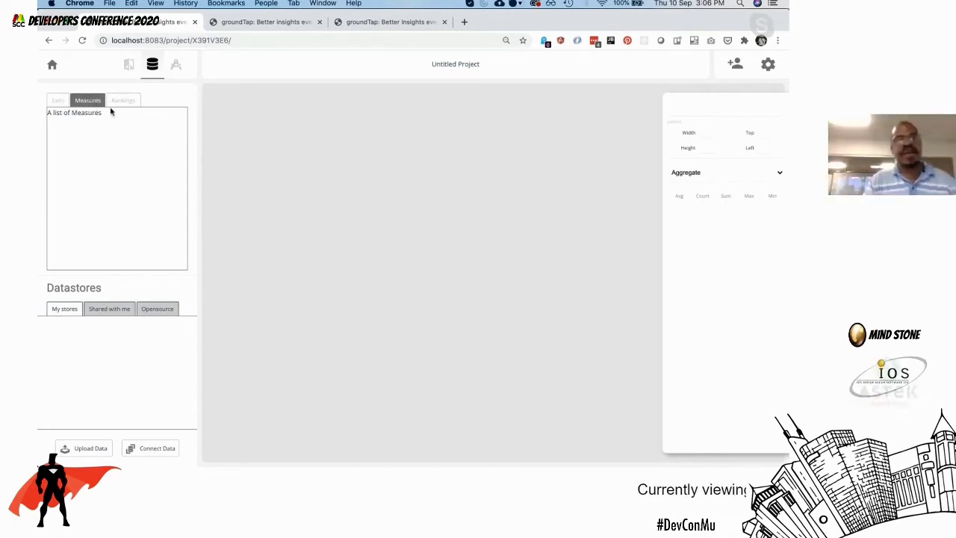
left_click(125, 100)
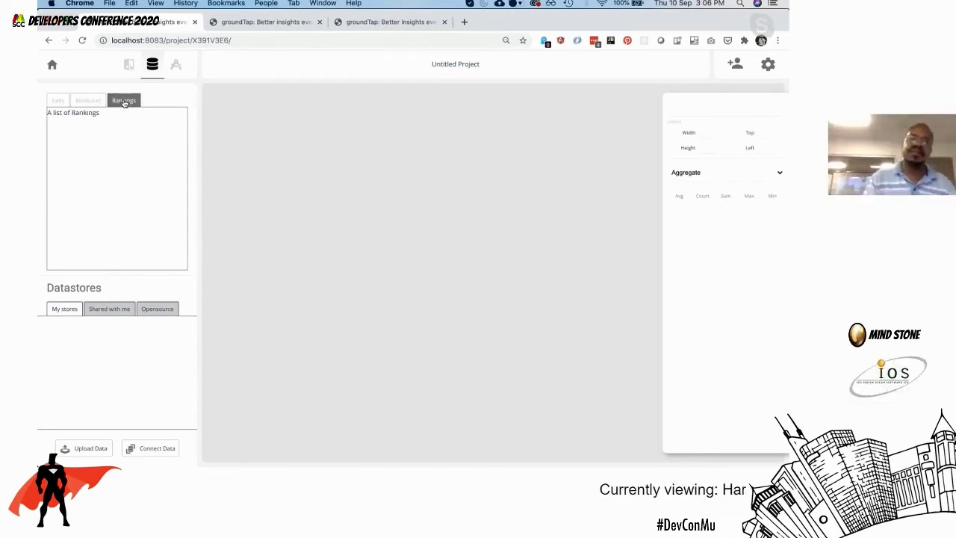
left_click(57, 102)
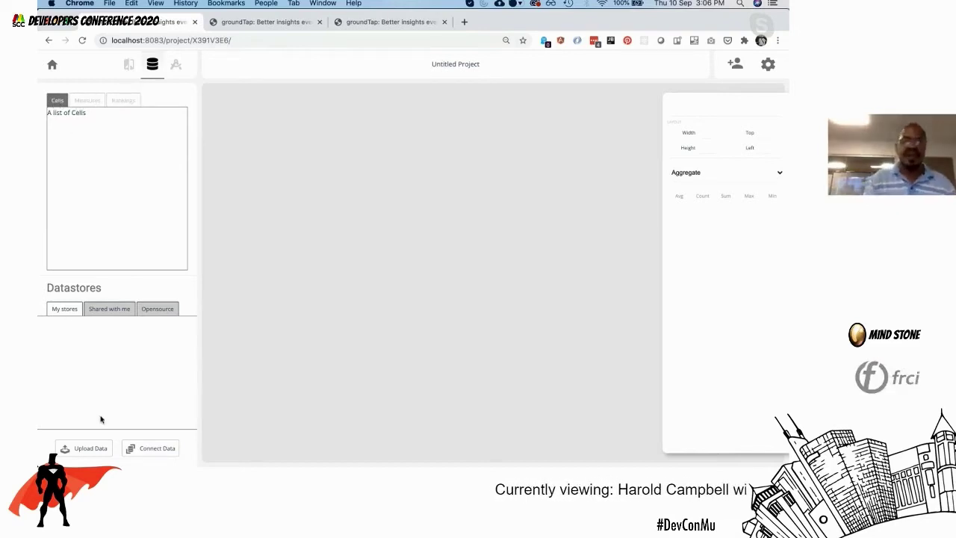
left_click(84, 449)
Open the sales_data_tiny sample file in Excel from Finder
key("super+Tab")
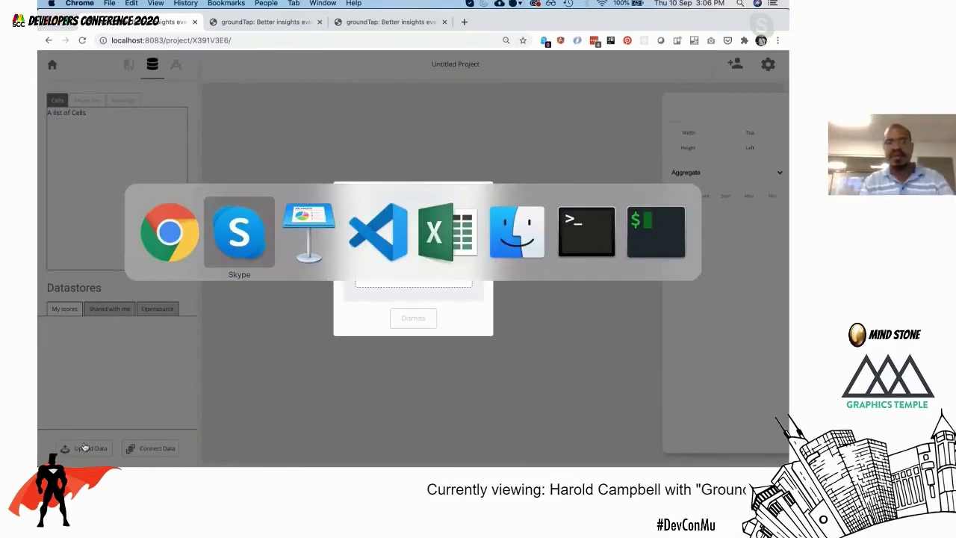
key("super+Tab")
key("super+Tab")
key("super+Tab")
key("super+Tab")
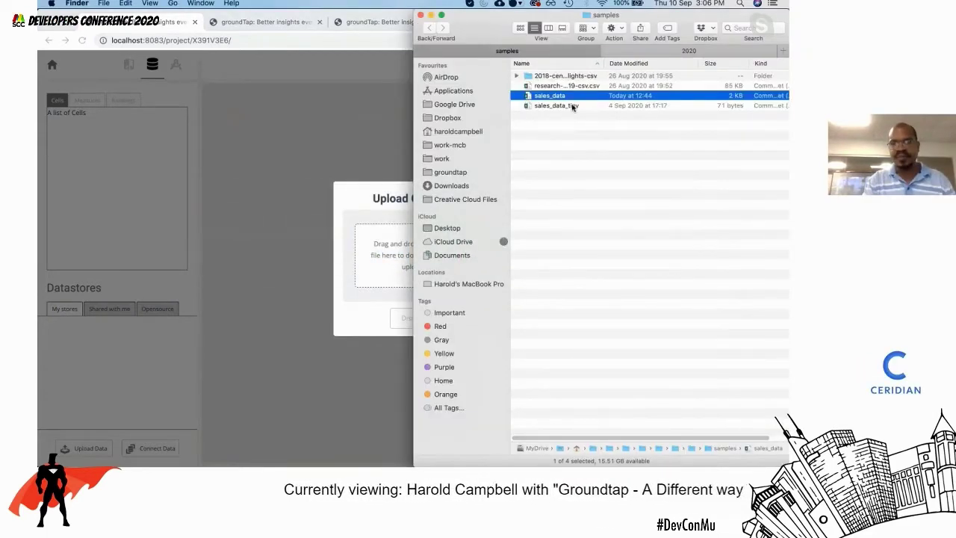
left_click(556, 105)
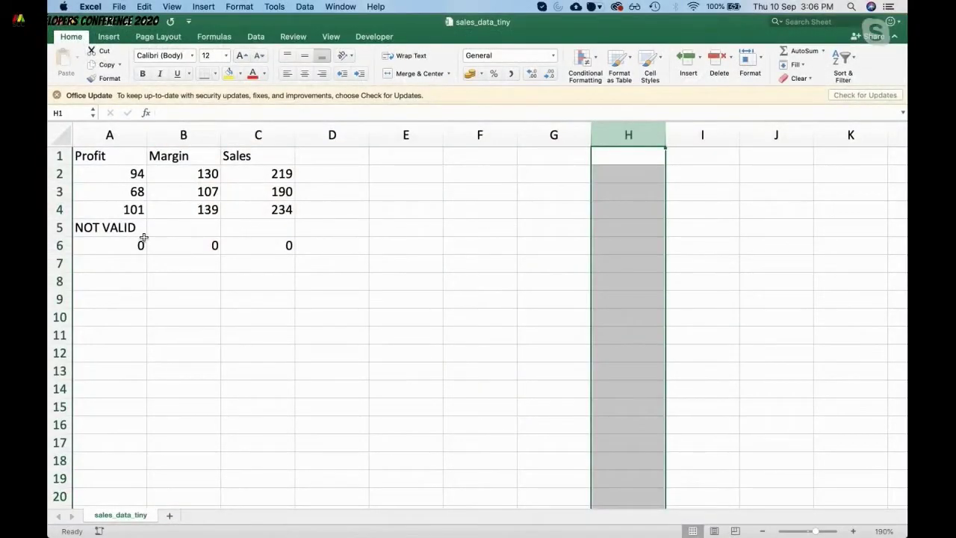
Point out the NOT VALID entry in cell A5, then return to the browser's upload dialog
left_click(118, 232)
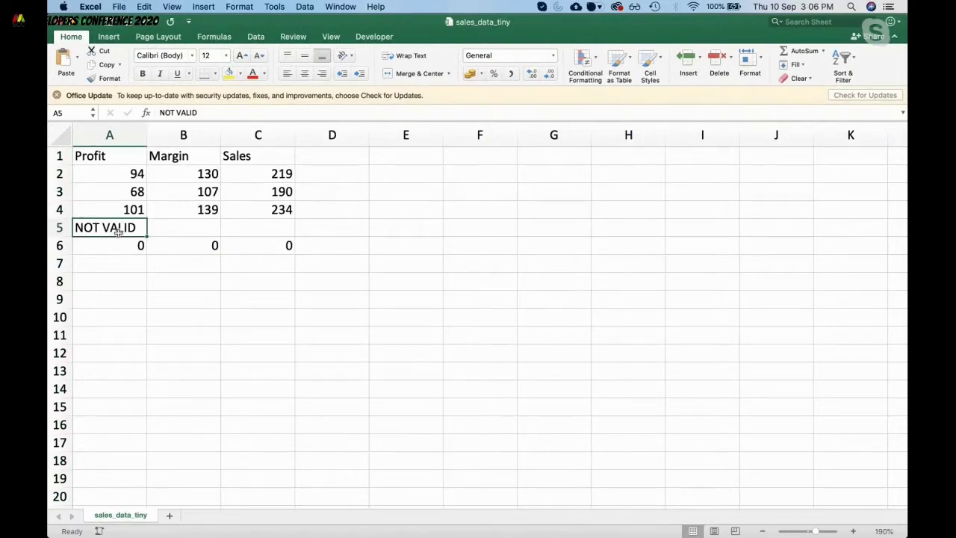
key("super+Tab")
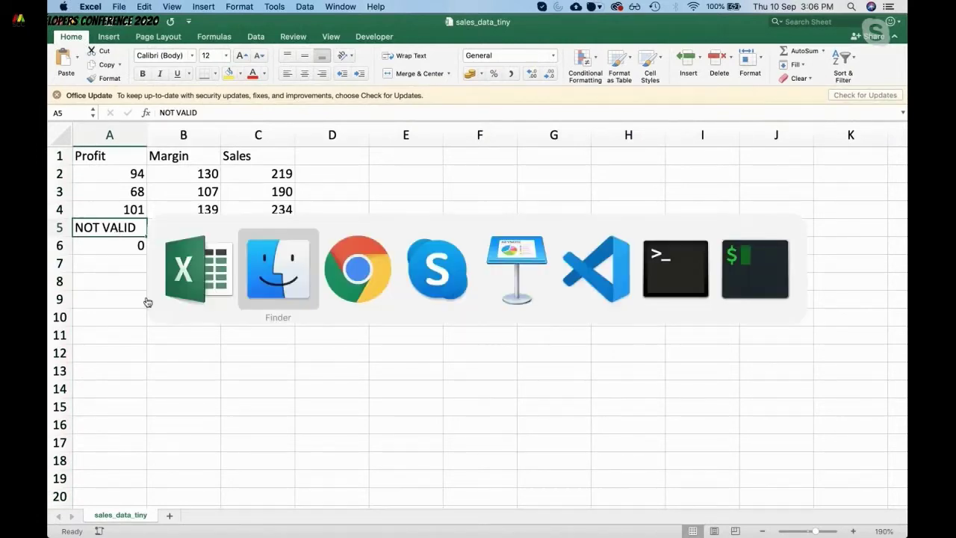
key("super+Tab")
key("super+Tab")
key("super+Tab")
Drop sales_data_tiny into the CSV upload area and inspect its logged records in the developer console
left_click_drag(650, 125, 461, 302)
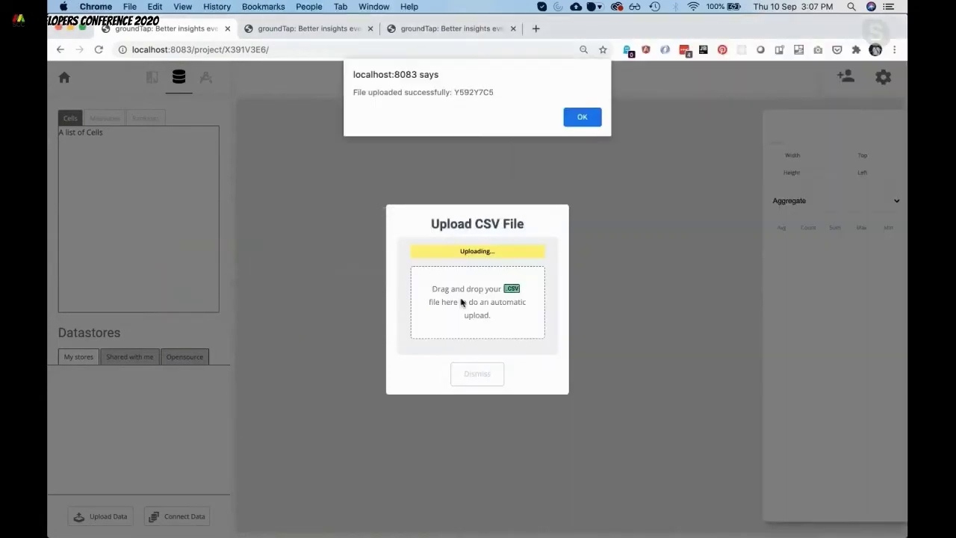
left_click(591, 119)
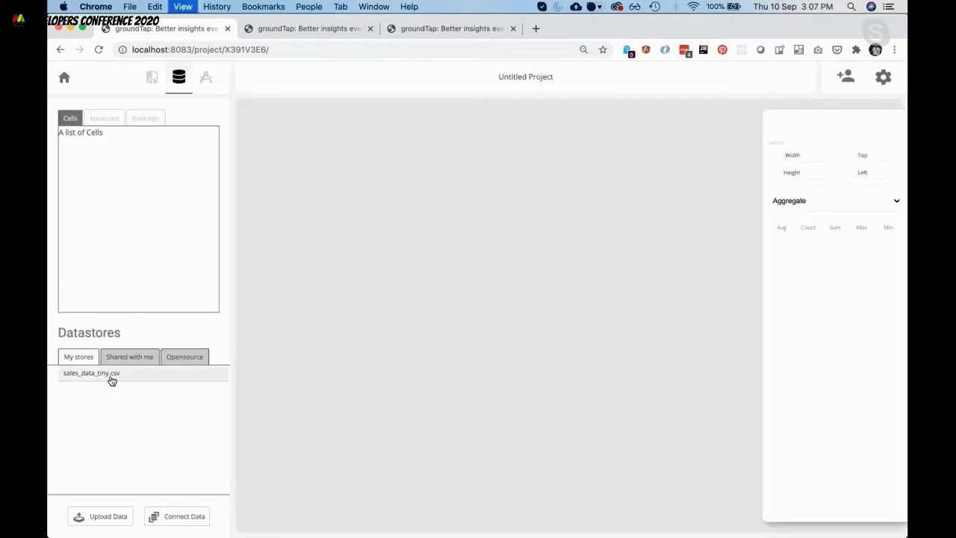
key("super+alt+j")
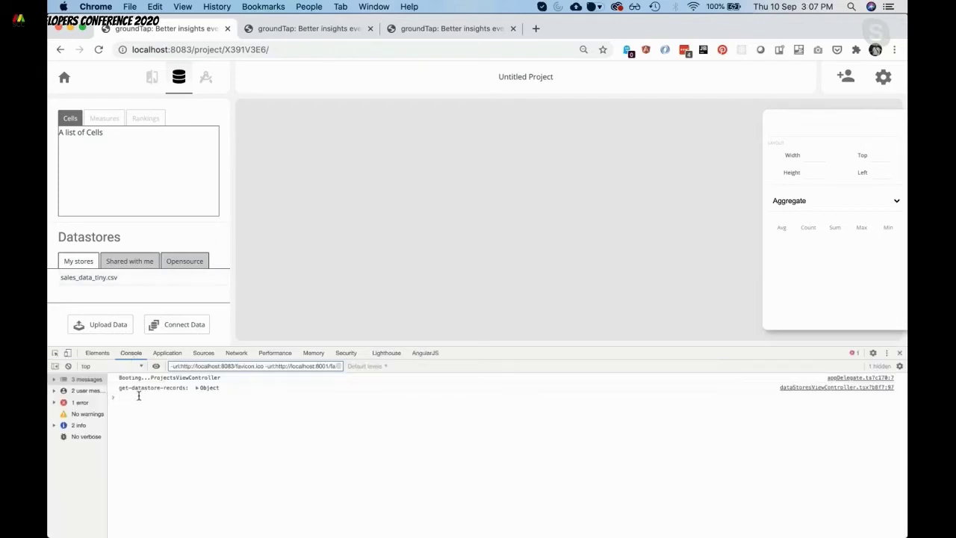
left_click(198, 388)
key("super+alt+j")
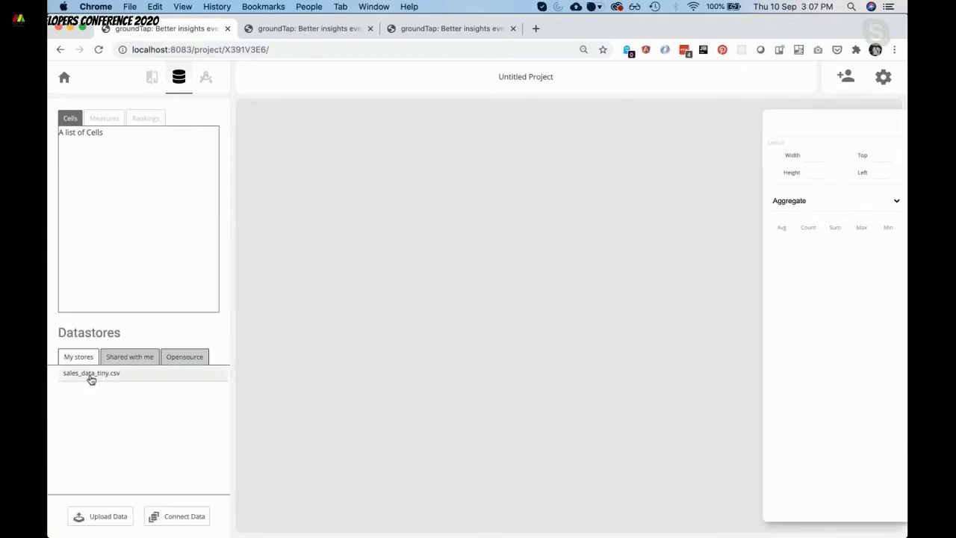
Add sales_data_tiny.csv to Cells and expand it to show Profit, Margin and Sales
left_click_drag(91, 379, 104, 212)
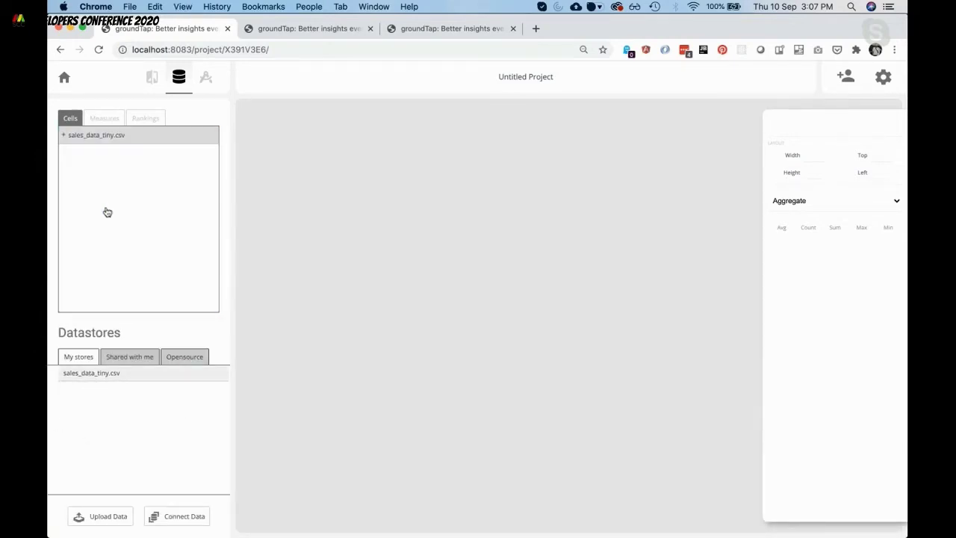
left_click(63, 136)
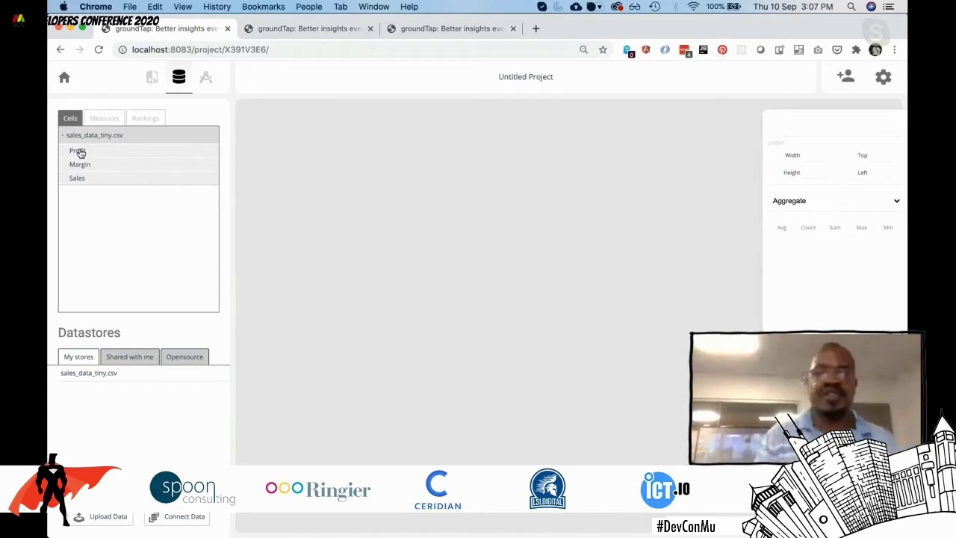
Place Profit, Margin and Sales cards on the canvas, summing to 263, 376 and 643
left_click_drag(78, 152, 282, 155)
left_click_drag(119, 164, 441, 181)
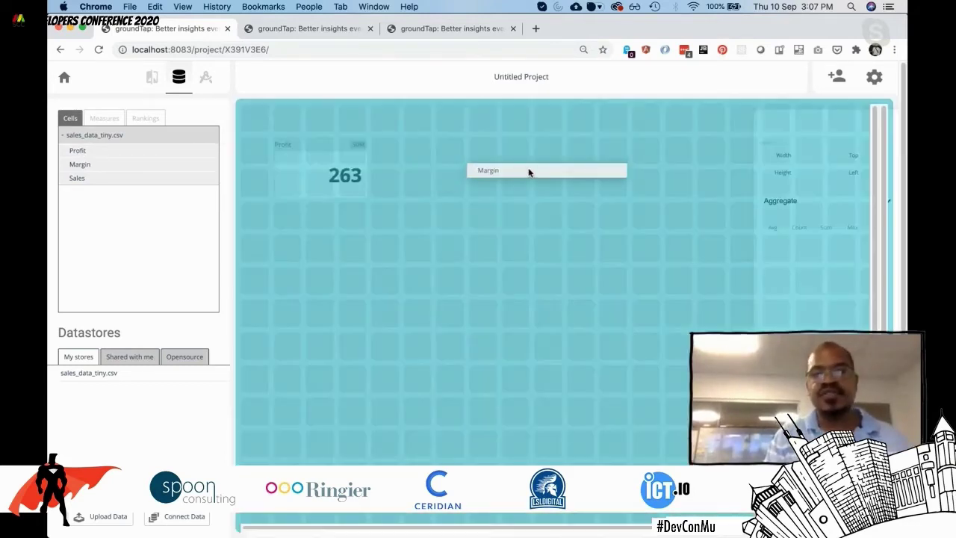
left_click_drag(529, 172, 453, 154)
left_click_drag(107, 180, 613, 154)
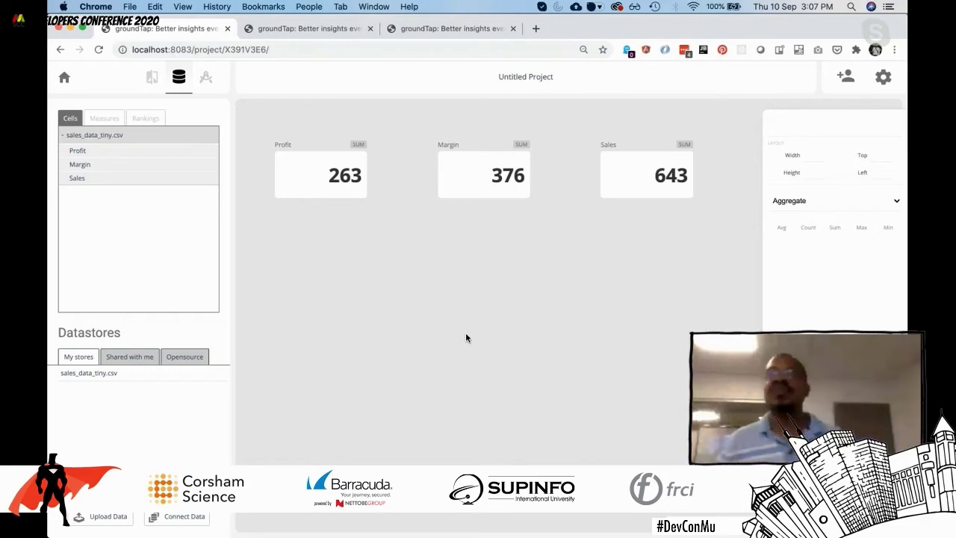
Switch the Sales card's aggregate to Max (234) and the Margin card's to Avg (125.33)
left_click(337, 186)
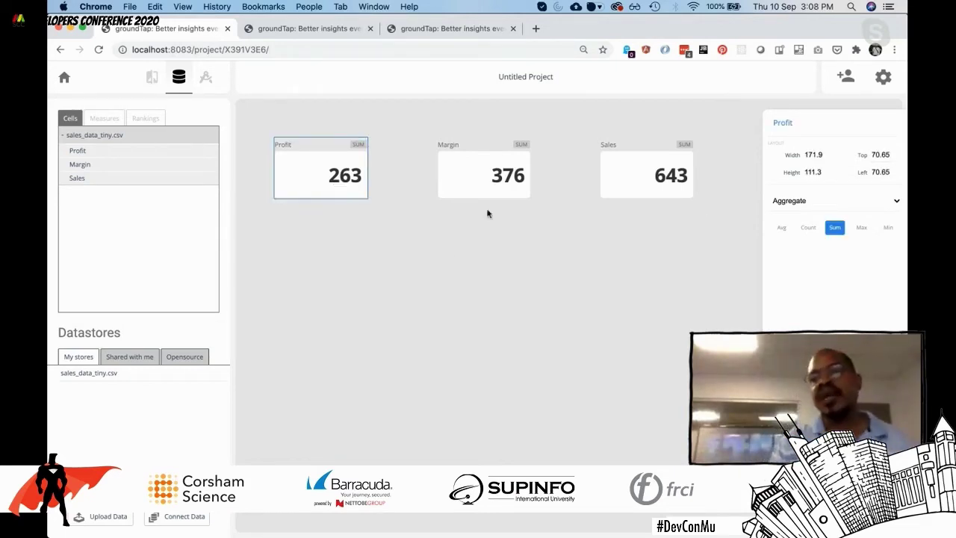
left_click(514, 181)
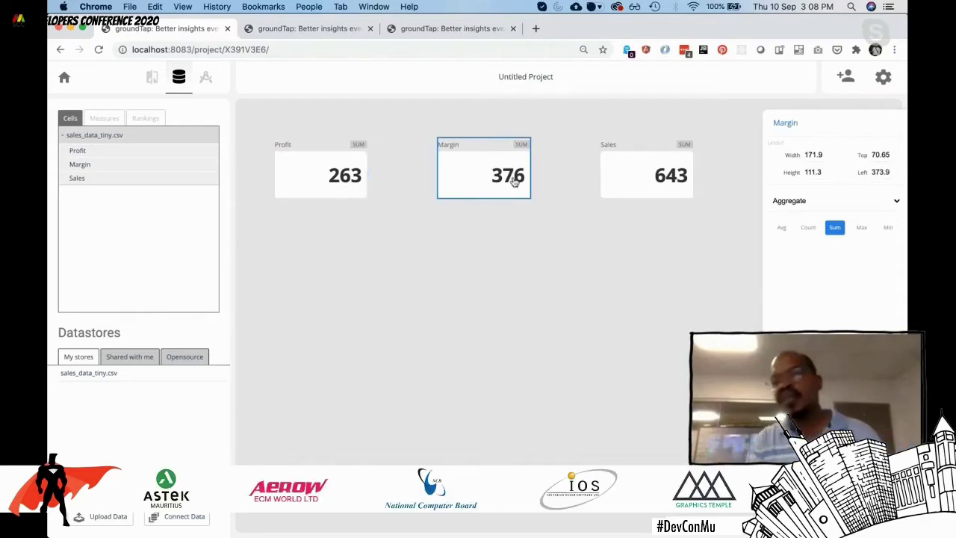
left_click(626, 193)
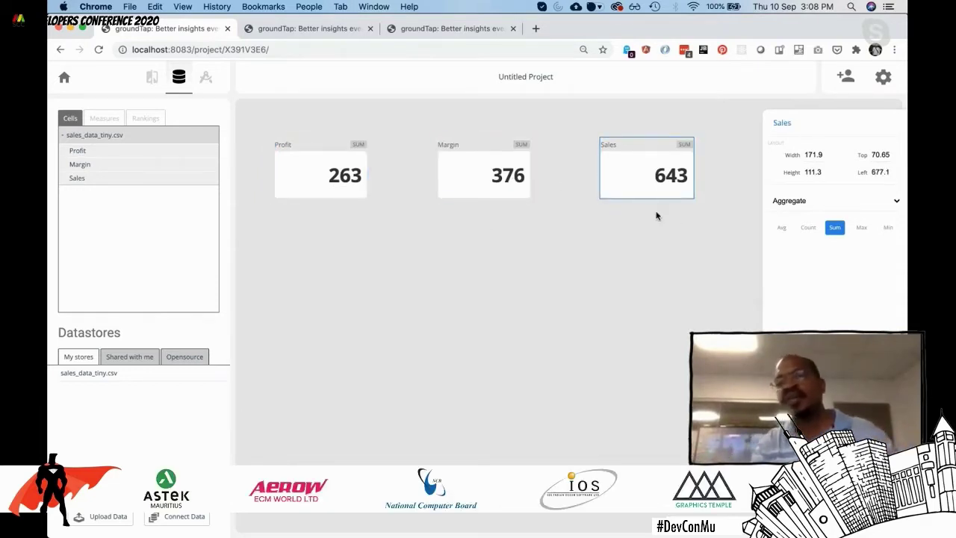
left_click(808, 227)
left_click(782, 228)
left_click(861, 228)
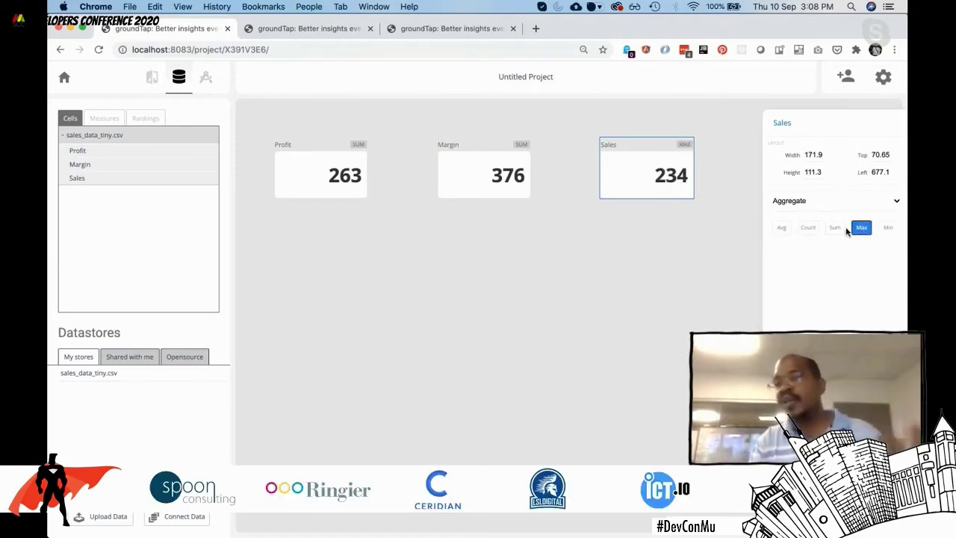
left_click(497, 193)
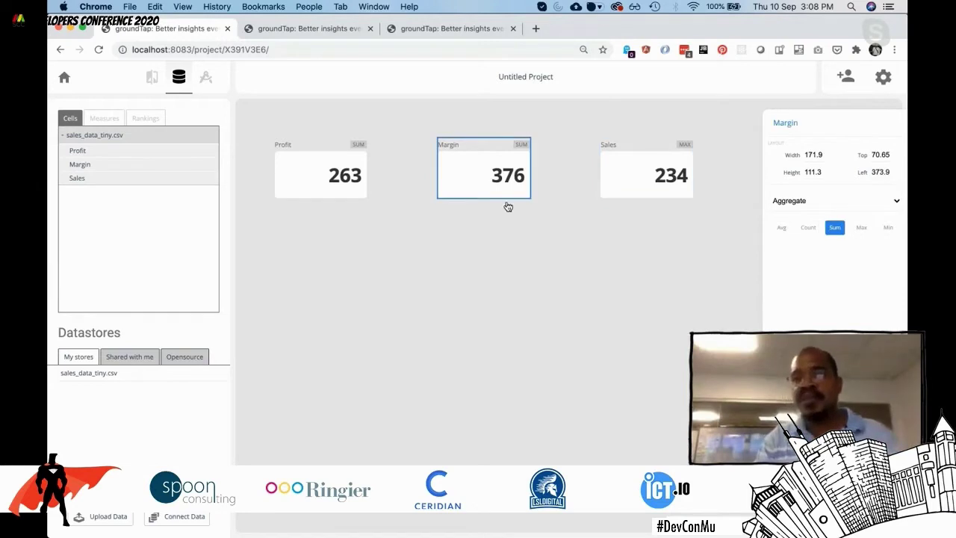
left_click(781, 227)
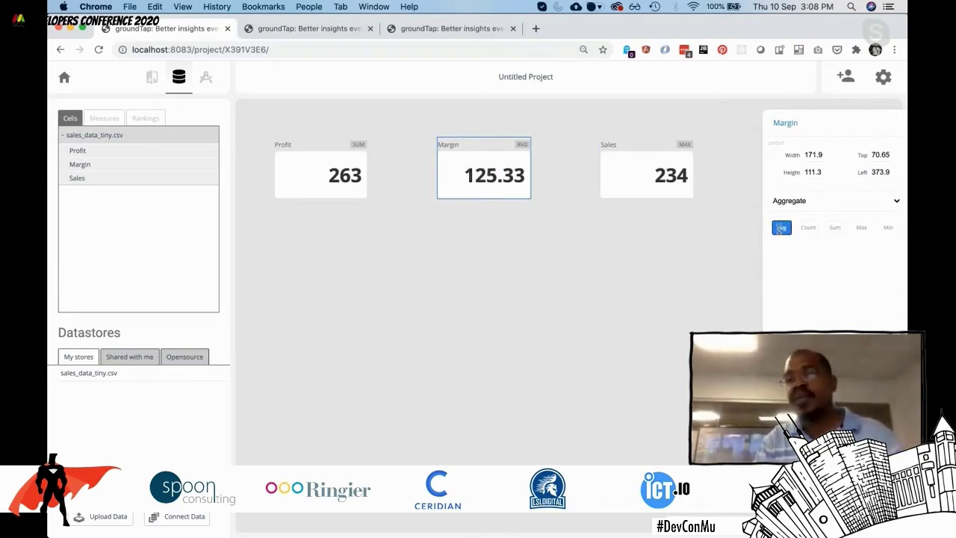
Upload the sales_data file from Finder as a CSV datastore and acknowledge the success alert
left_click(116, 516)
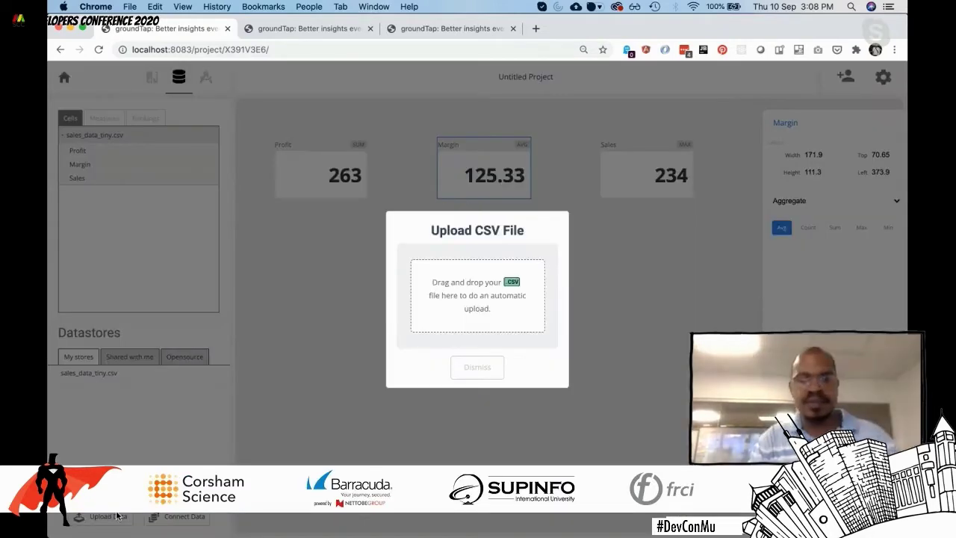
key("super+Tab")
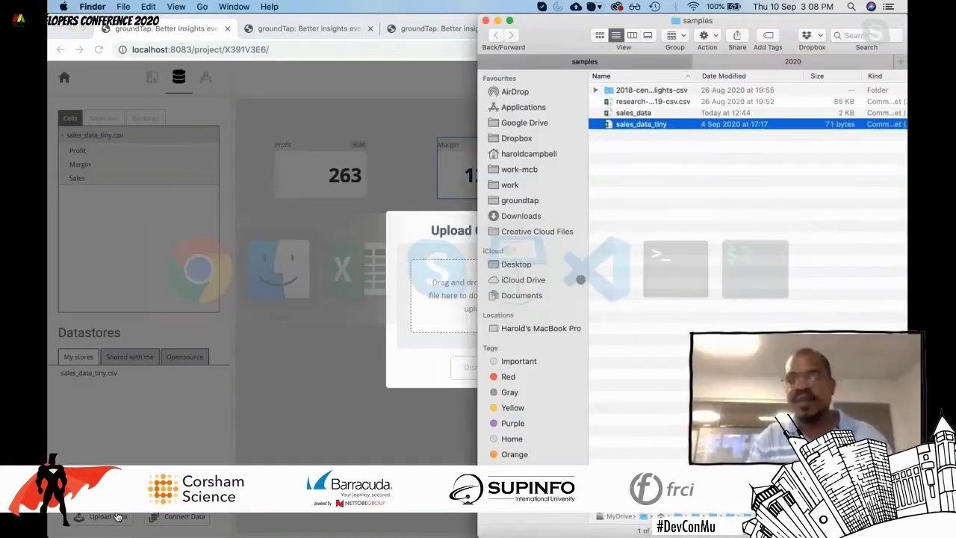
left_click_drag(635, 113, 437, 291)
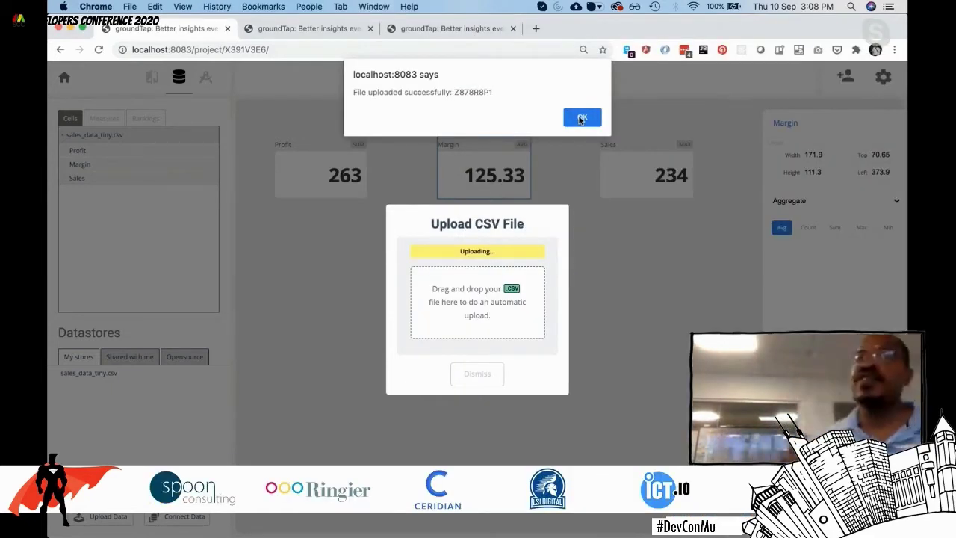
left_click(581, 118)
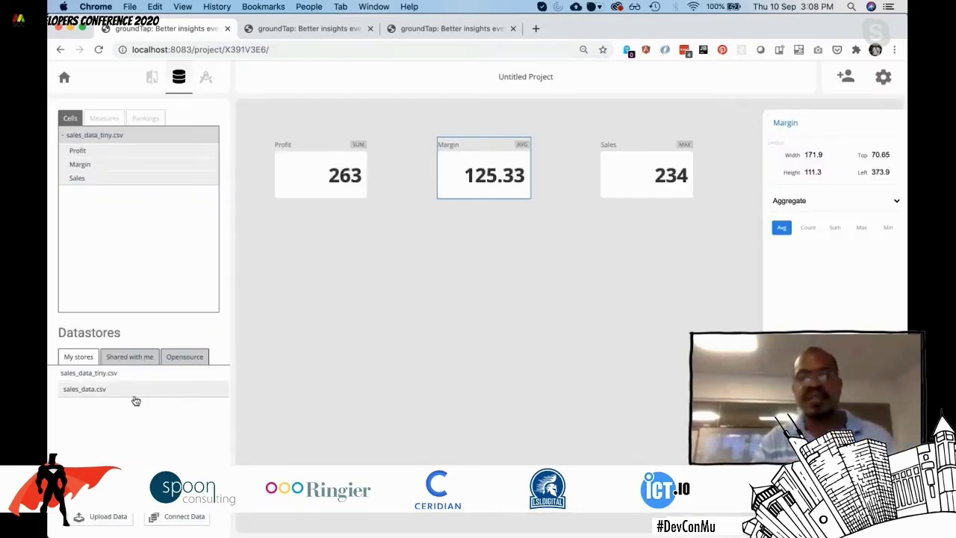
Add sales_data.csv to Cells and place Budget_Profit 2,430, Budget_COGS 2,620 and Inventory 23,256 cards
left_click_drag(133, 397, 120, 261)
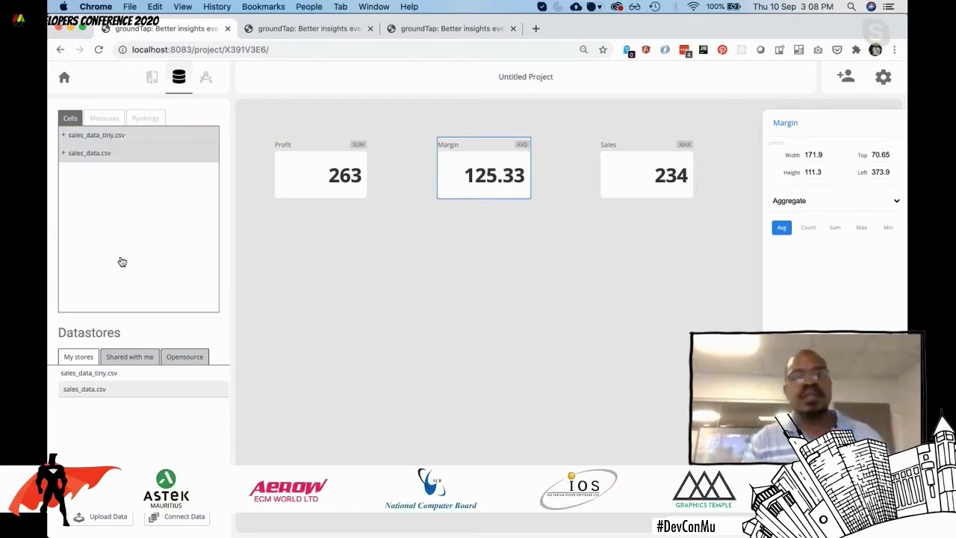
left_click(64, 154)
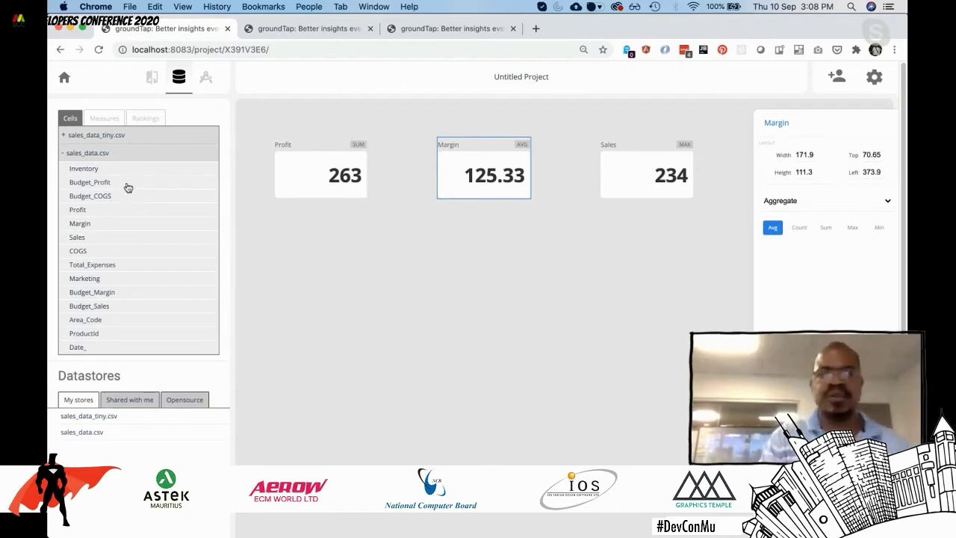
left_click_drag(128, 185, 288, 250)
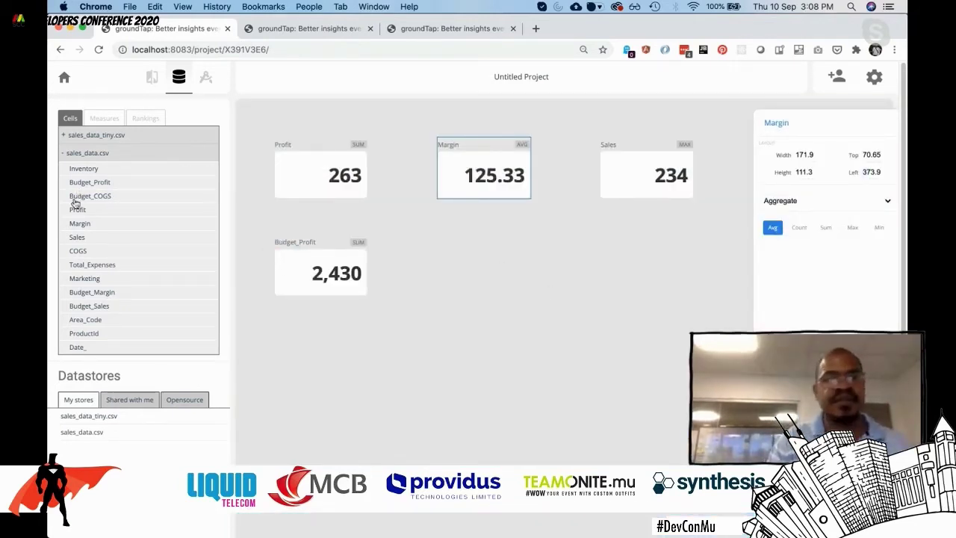
left_click_drag(78, 197, 613, 253)
left_click_drag(118, 166, 285, 413)
left_click(321, 292)
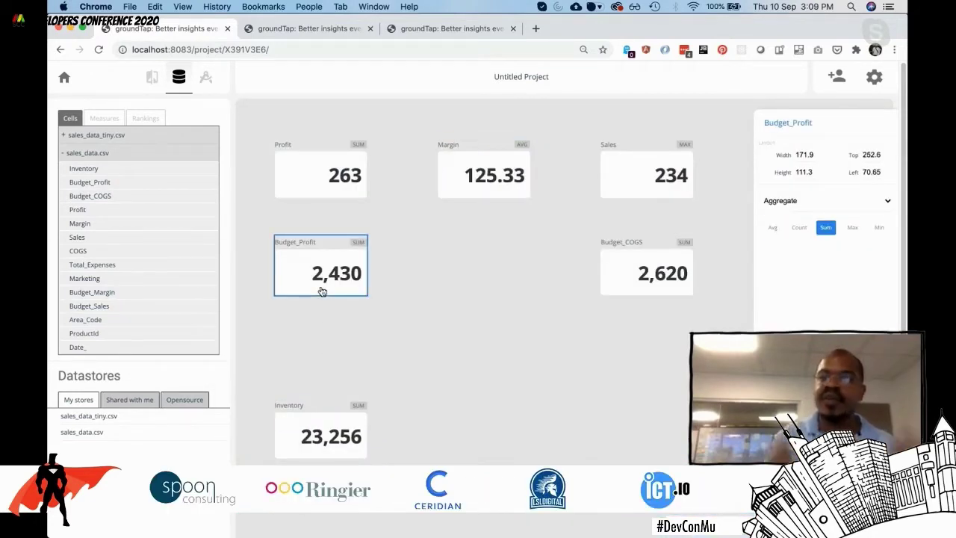
Switch the Budget_Profit card to Trending and show it as a Bars chart after briefly trying Pie
left_click(886, 200)
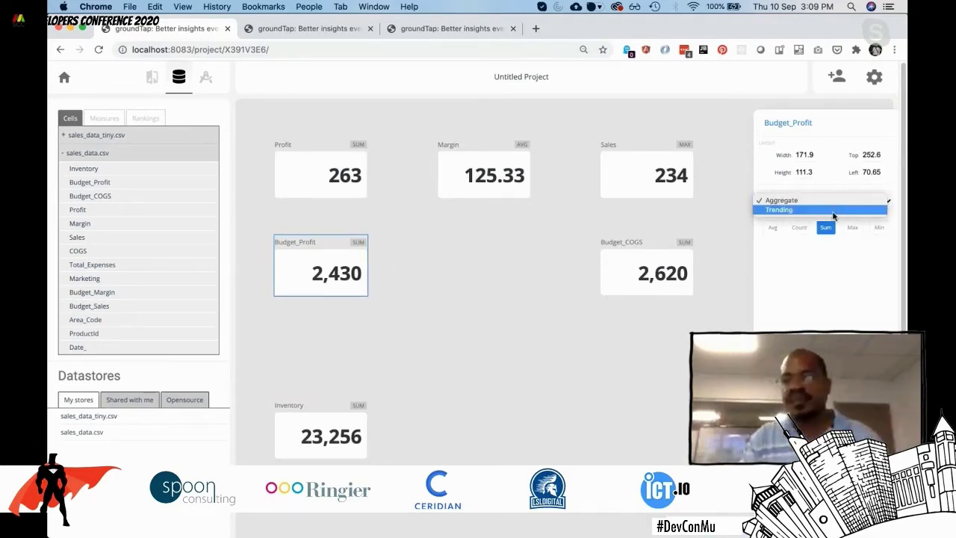
left_click(834, 210)
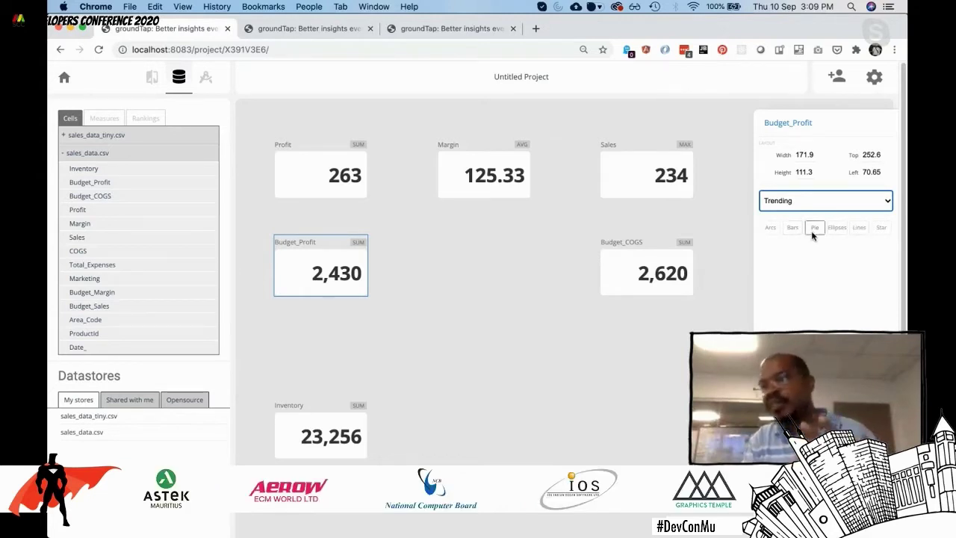
left_click(815, 231)
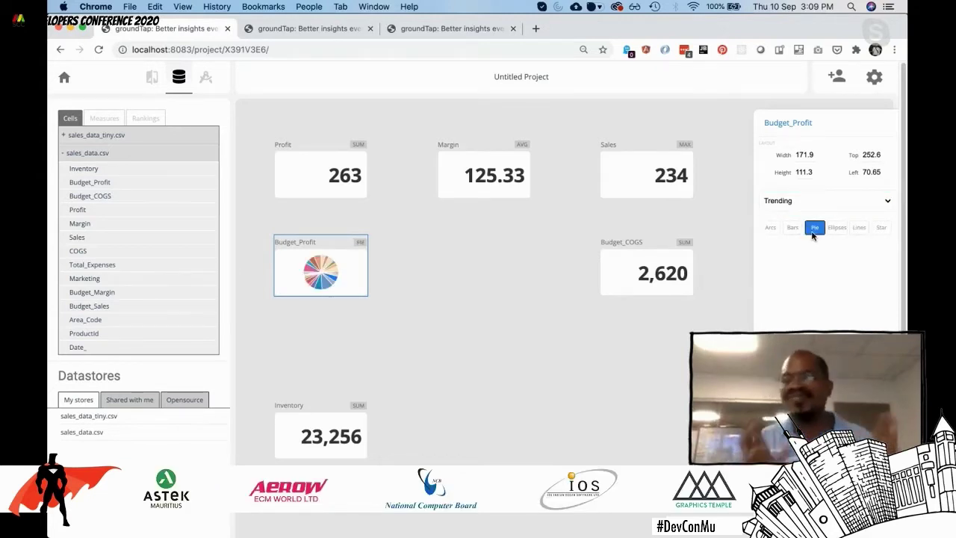
left_click(789, 229)
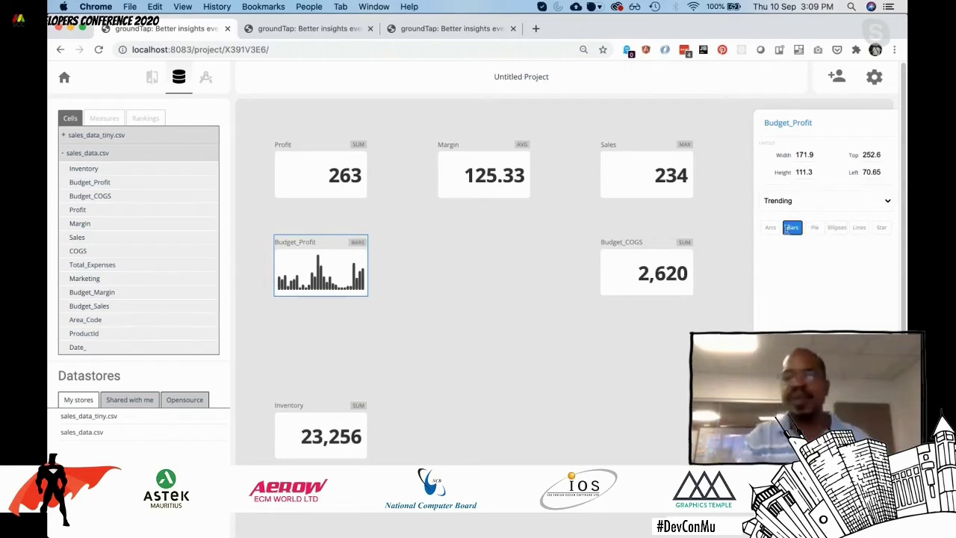
Set the Budget_COGS card to Trending, drawn as a Lines chart
left_click(670, 294)
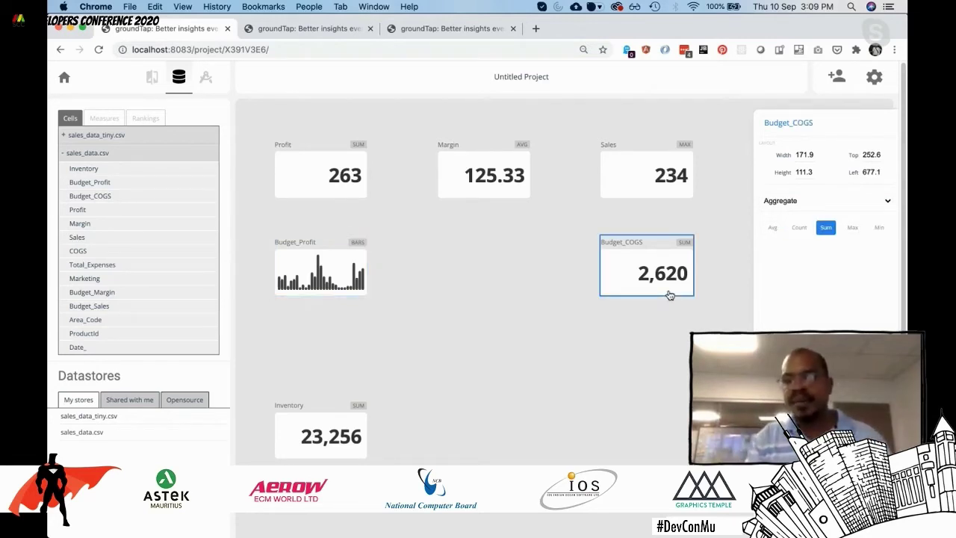
left_click(887, 202)
left_click(864, 211)
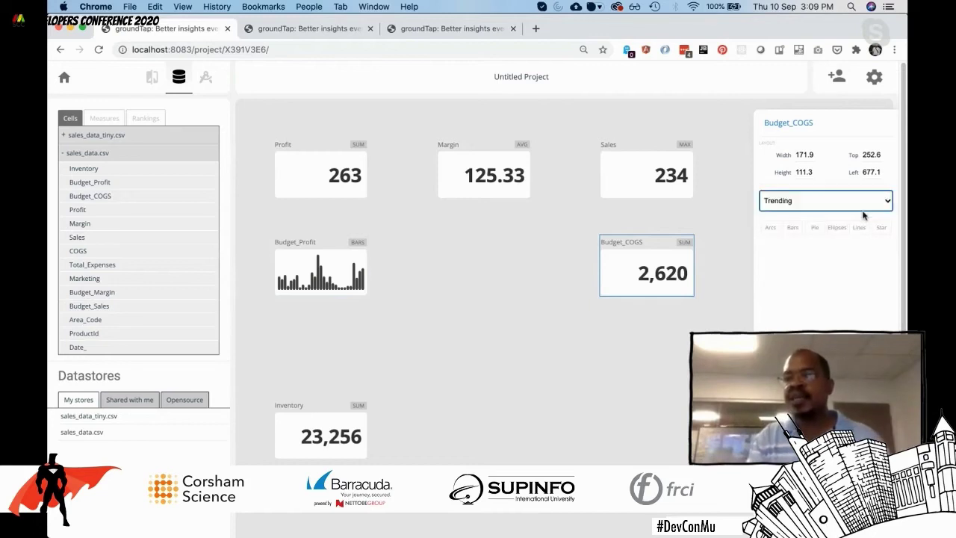
left_click(859, 228)
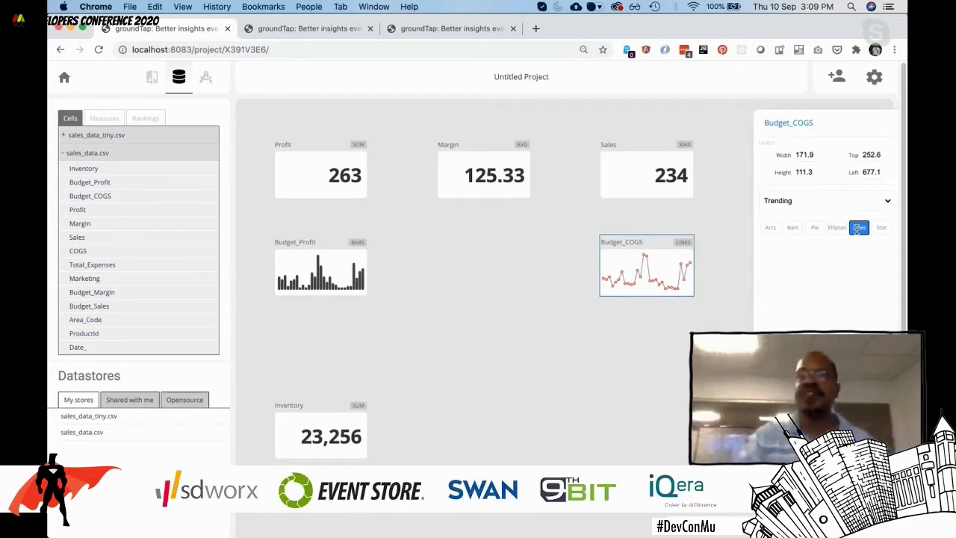
Set the Inventory card to Trending, shown as Ellipses after briefly trying Arcs
left_click(337, 447)
left_click(859, 202)
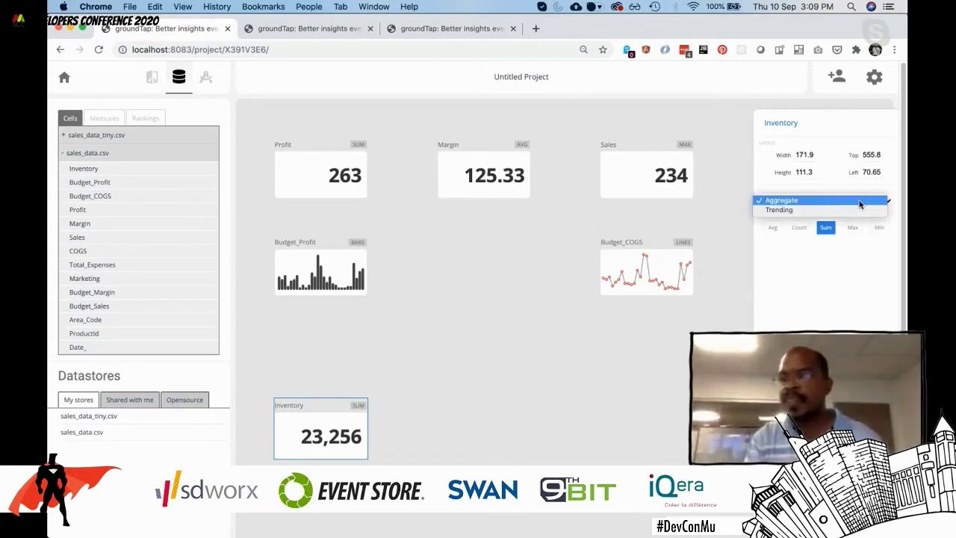
left_click(854, 210)
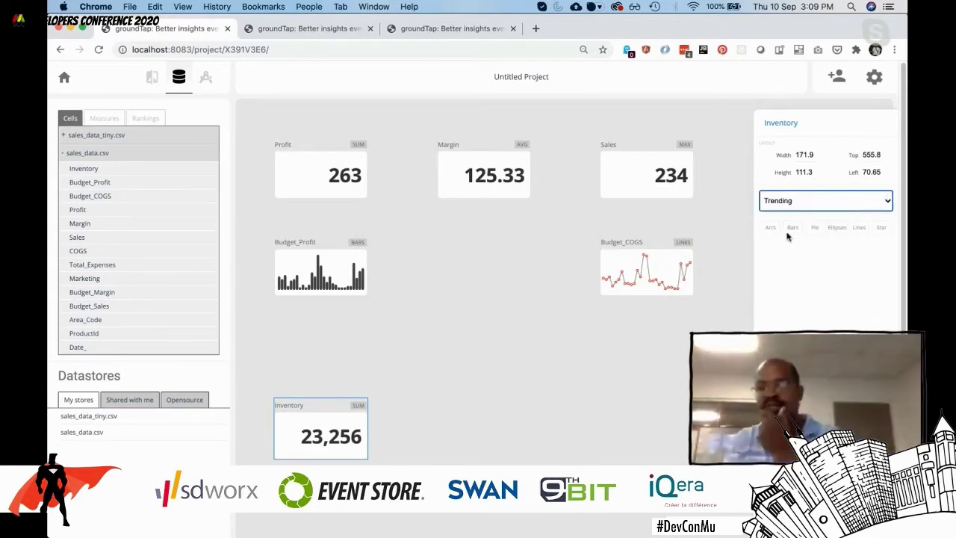
left_click(773, 232)
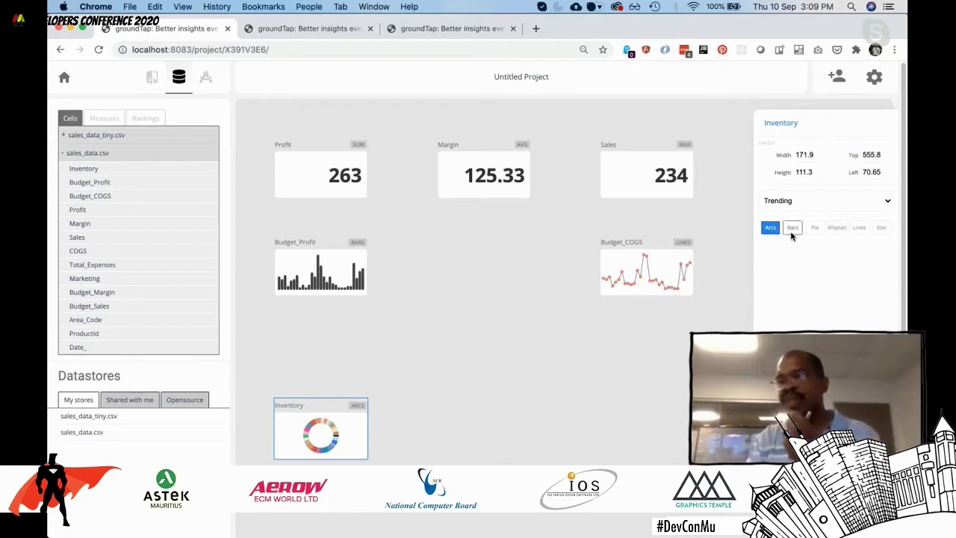
left_click(837, 229)
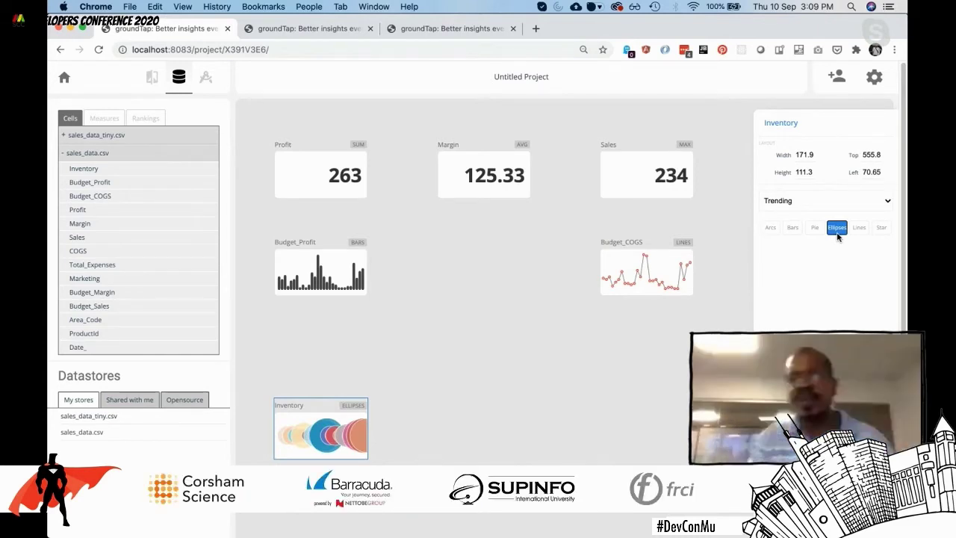
Resize the Budget_Profit bar chart to width 480 and height 150
left_click(342, 278)
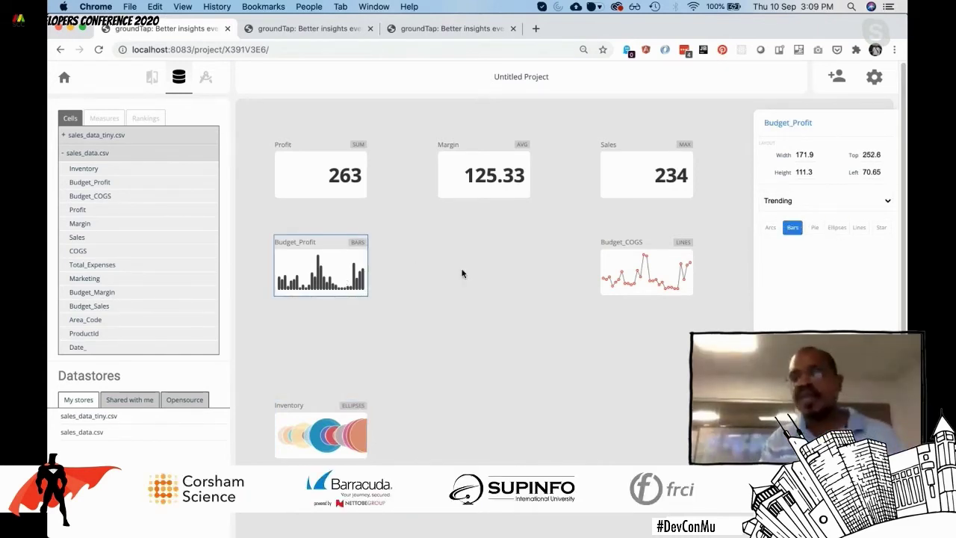
double_click(802, 155)
type("480")
key("Return")
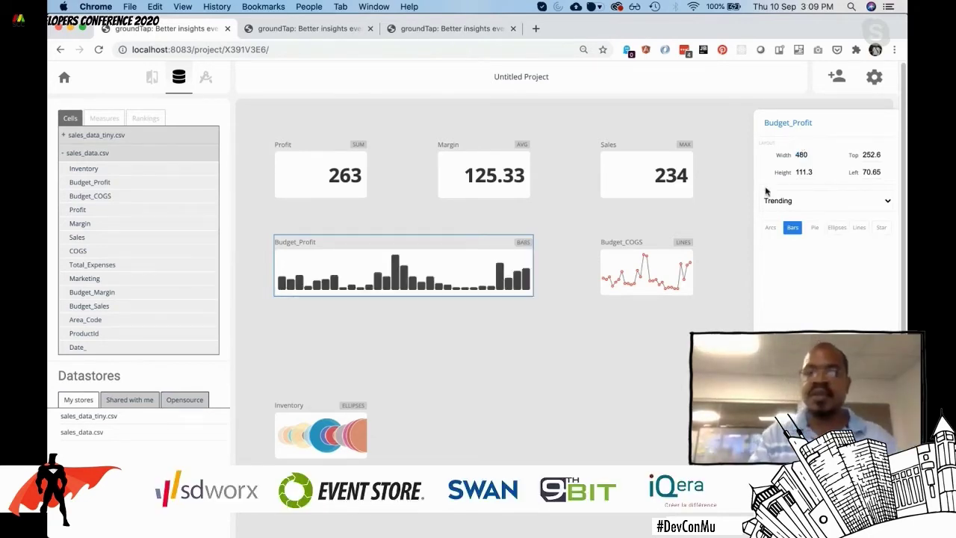
left_click(804, 172)
type("150")
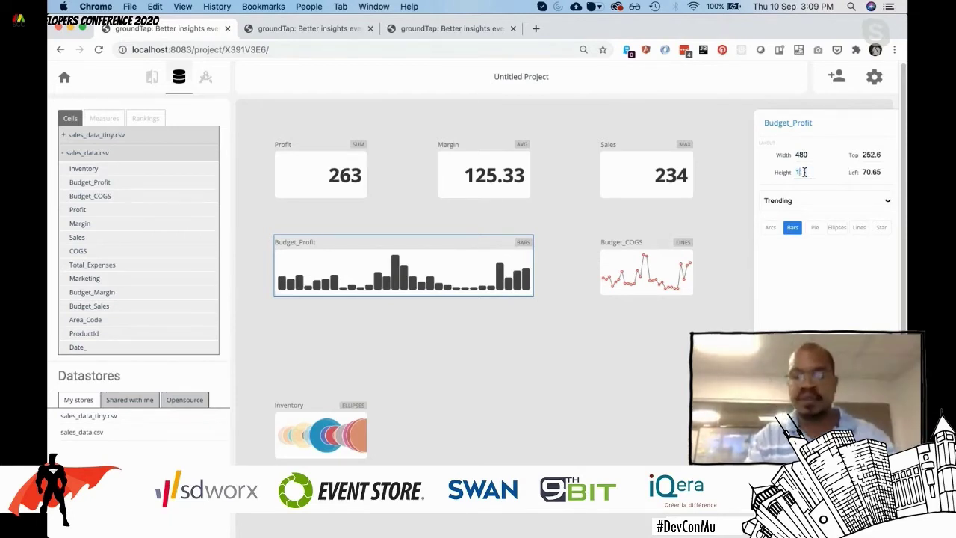
key("Return")
Set the Budget_COGS line chart height to 150
left_click(650, 274)
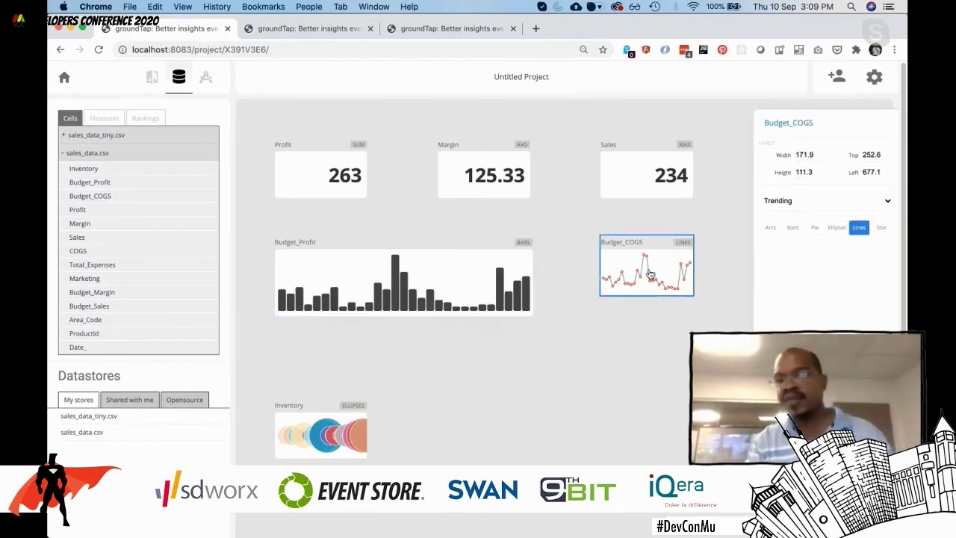
left_click(804, 172)
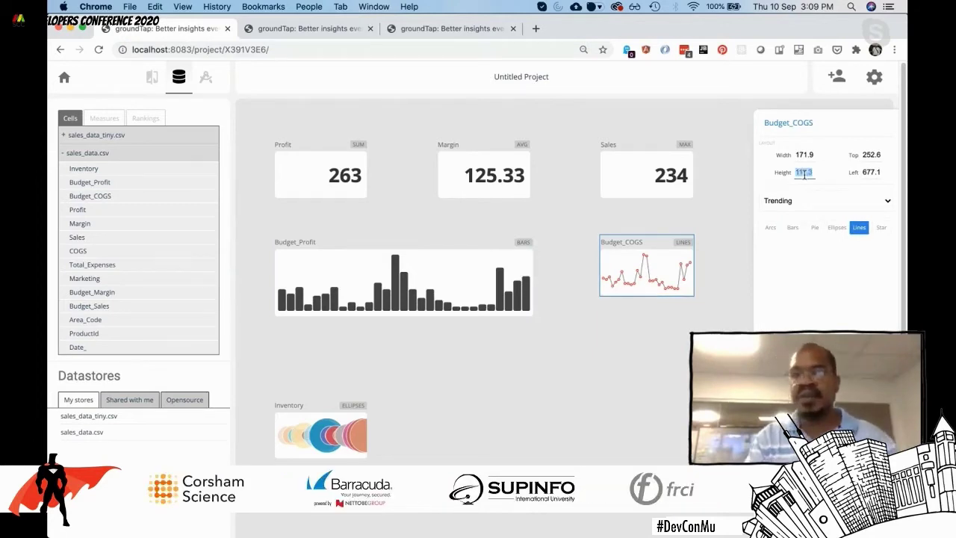
type("150")
key("Return")
Widen the Inventory ellipses chart to 750, then return to the Keynote slides
left_click(326, 437)
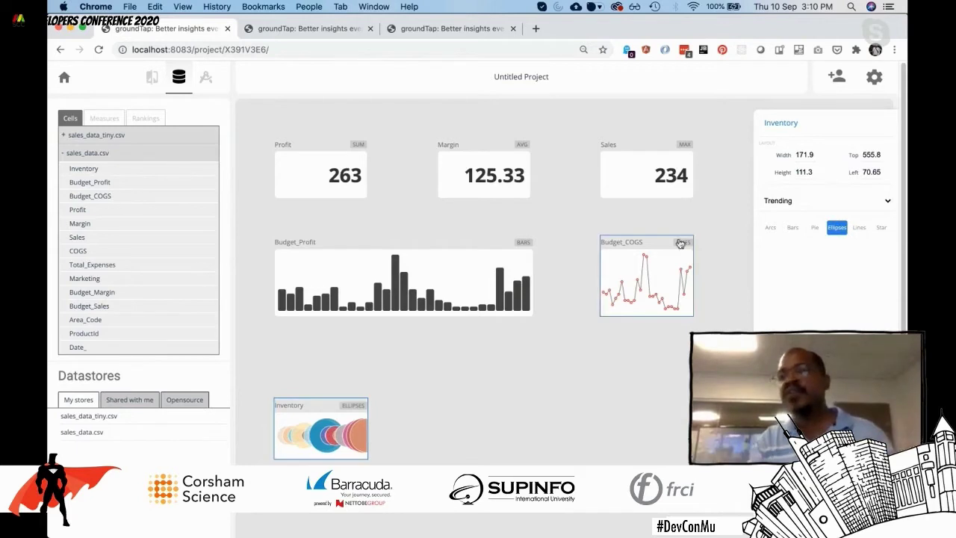
left_click(800, 157)
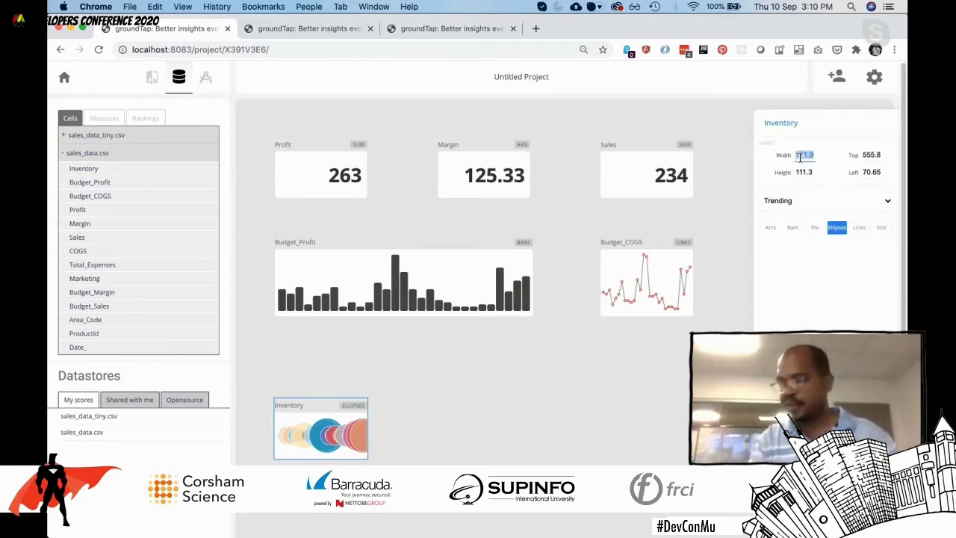
type("750")
key("Return")
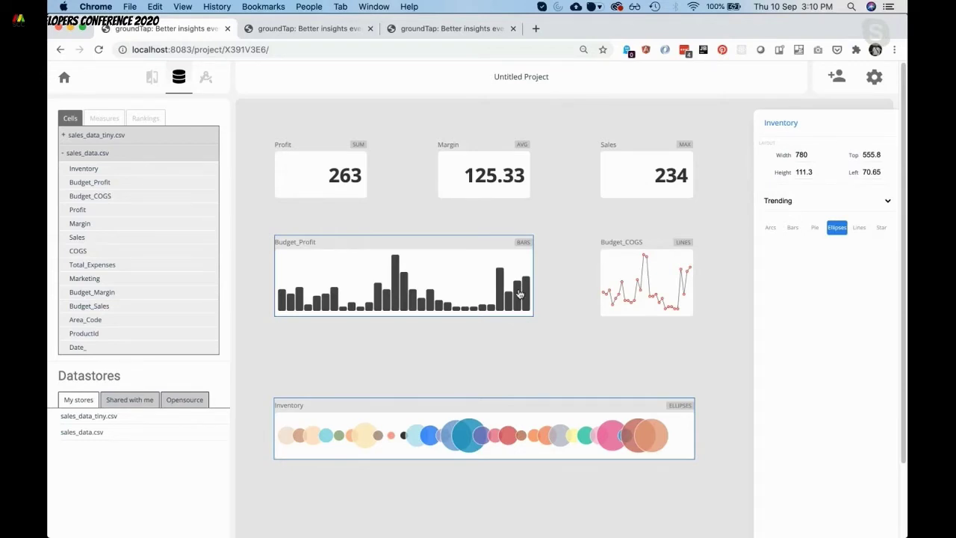
key("super+Tab")
key("super+Tab")
key("super+Tab")
key("super+Tab")
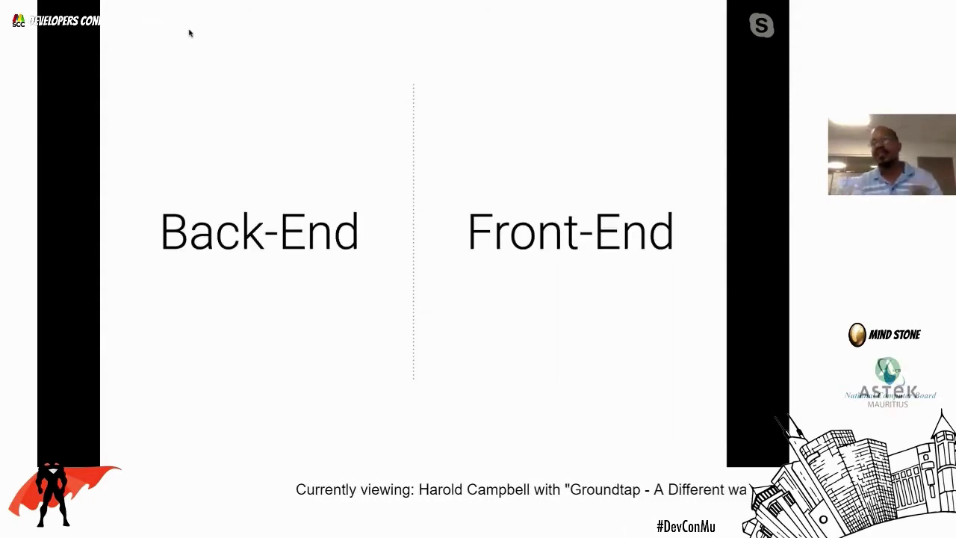
key("Right")
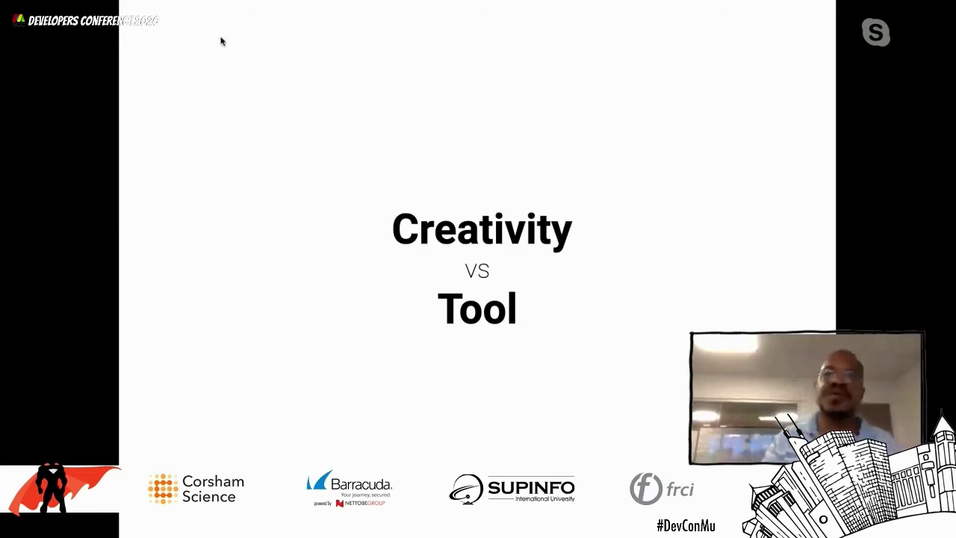
Advance past the Arsenal poster photo and Invincibles close-up to the 'What would be required to build this in' question
key("Right")
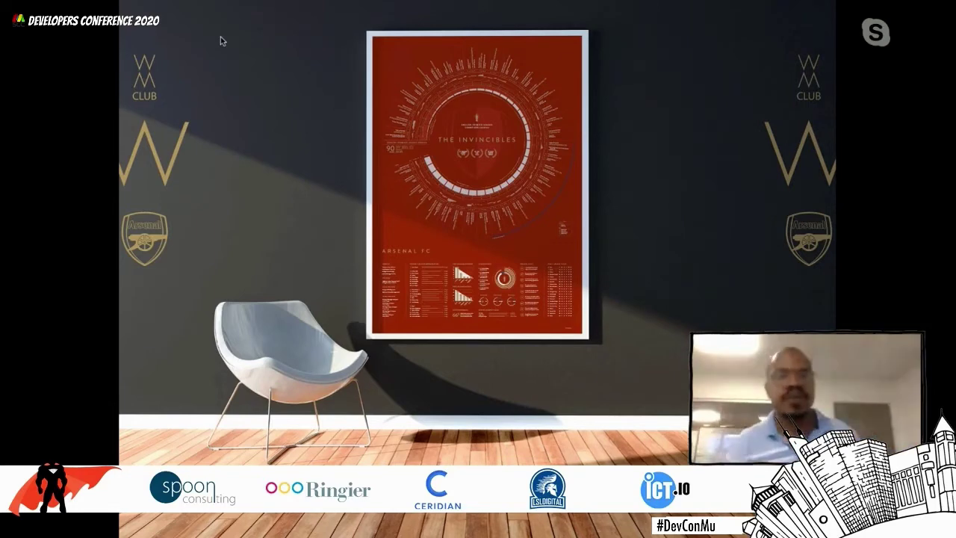
key("Right")
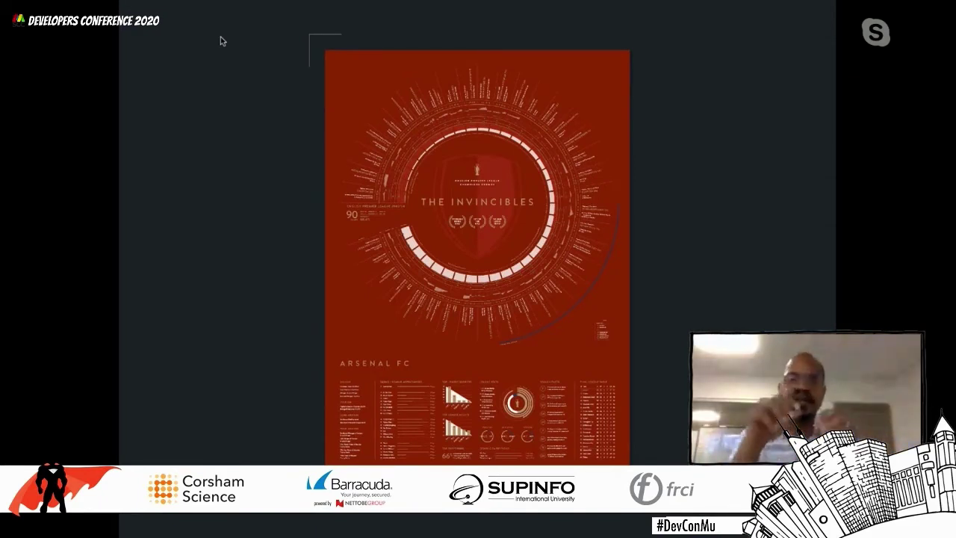
key("Right")
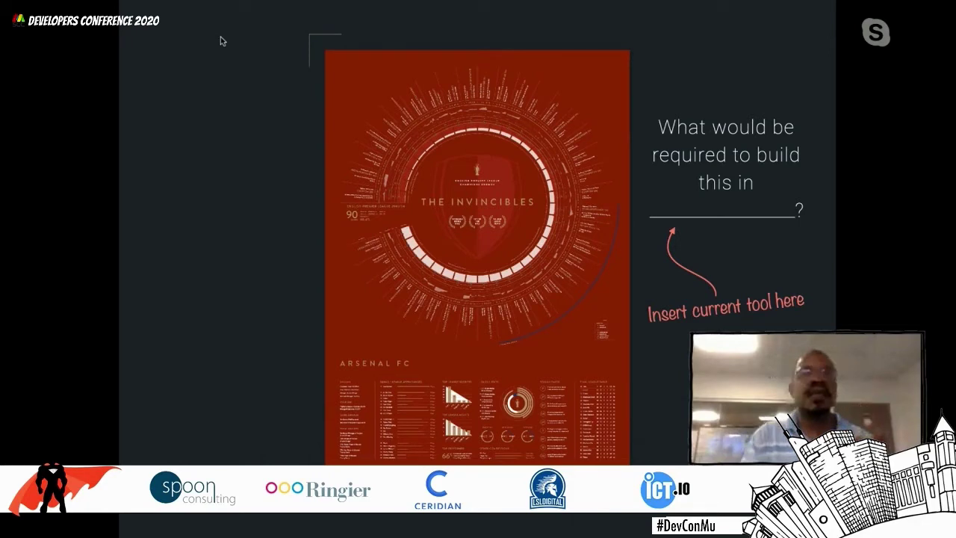
Reveal the PowerBI, Tableau, Excel, MatPlotLib and D3JS tool list, then switch to the groundTap remix gallery
key("Right")
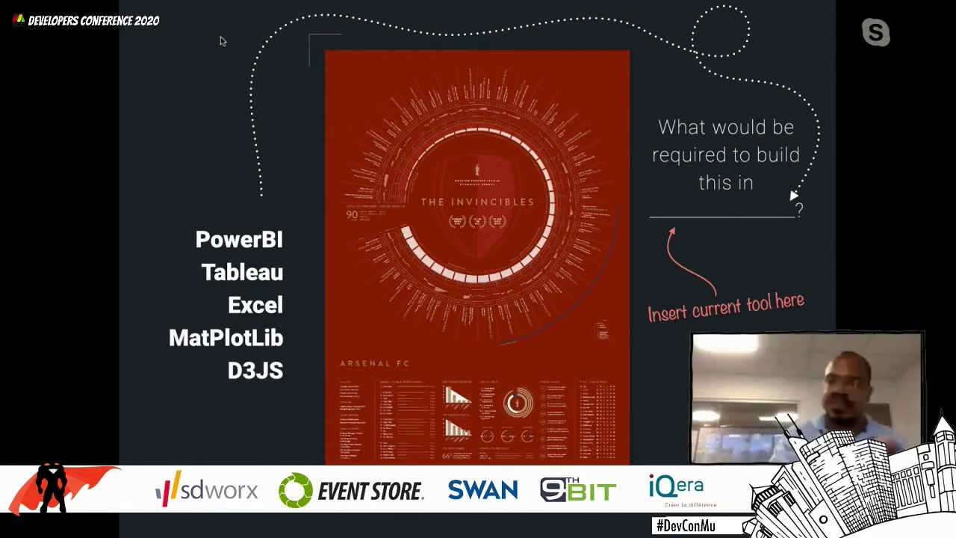
key("Right")
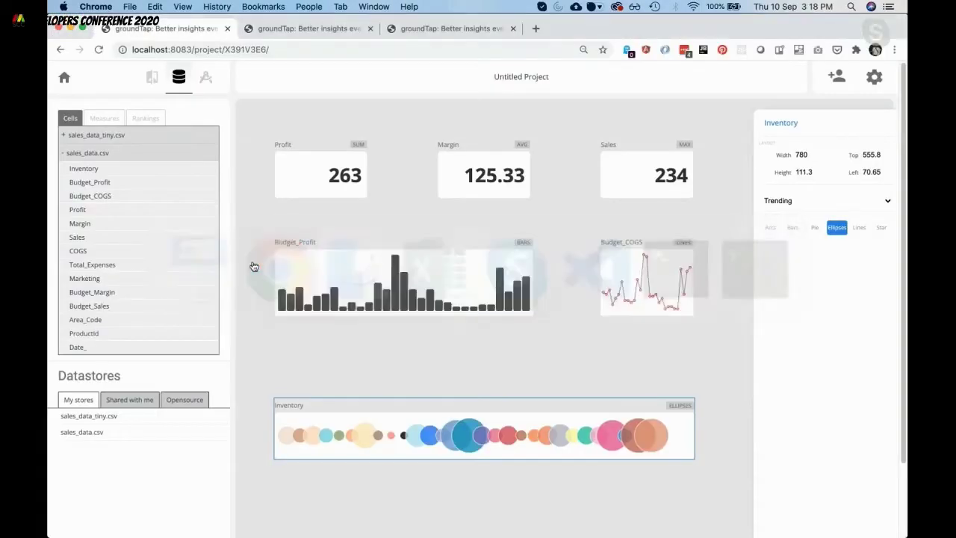
key("super+1")
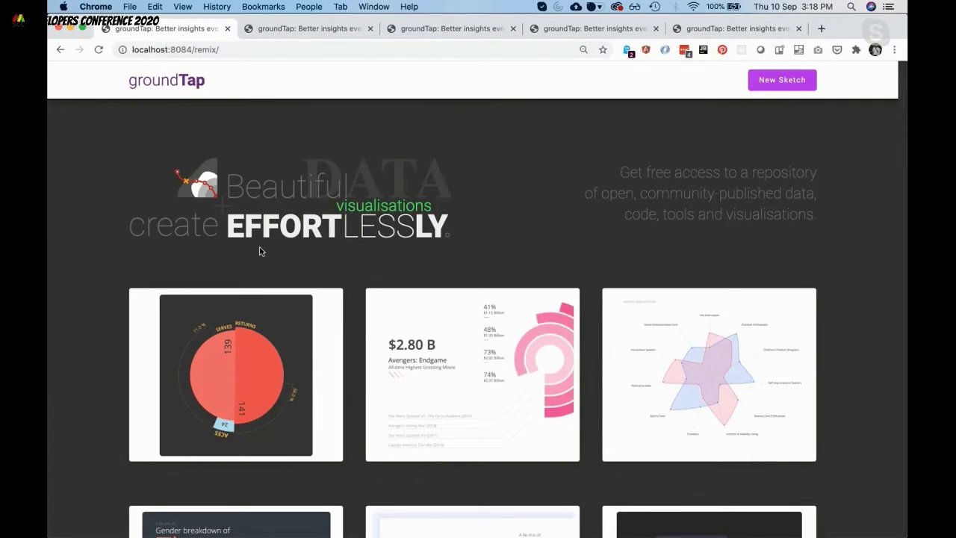
scroll(259, 251, "down", 15)
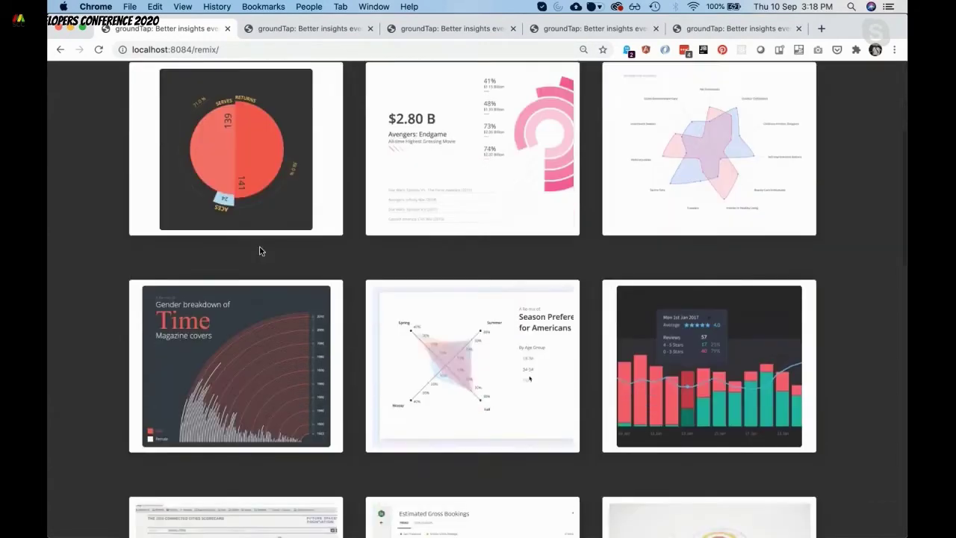
scroll(259, 251, "down", 5)
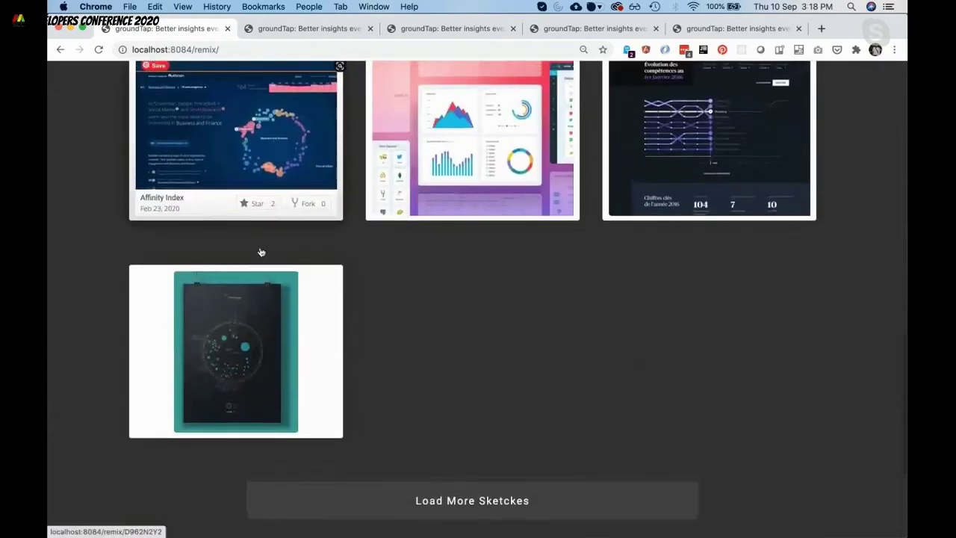
scroll(261, 252, "up", 5)
scroll(261, 252, "down", 1)
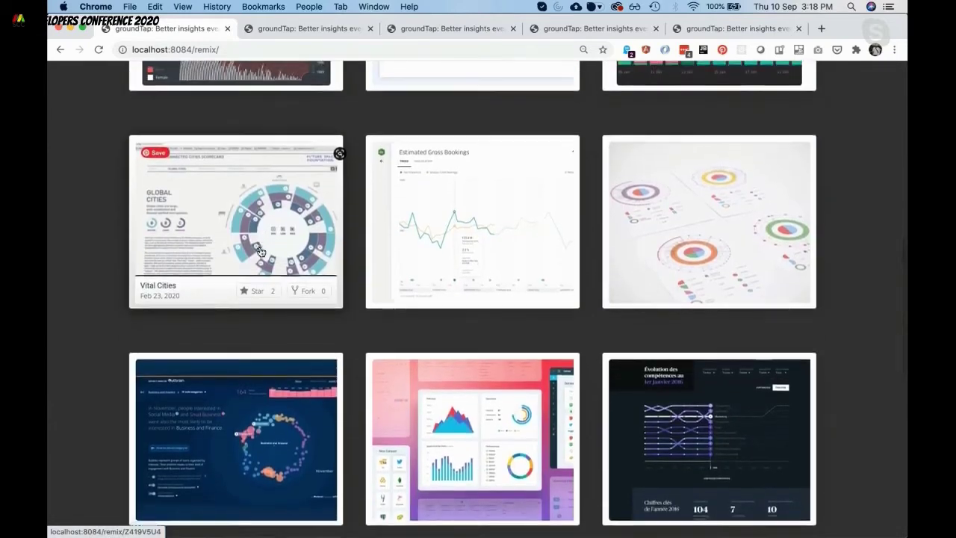
scroll(260, 252, "up", 2)
scroll(261, 252, "up", 8)
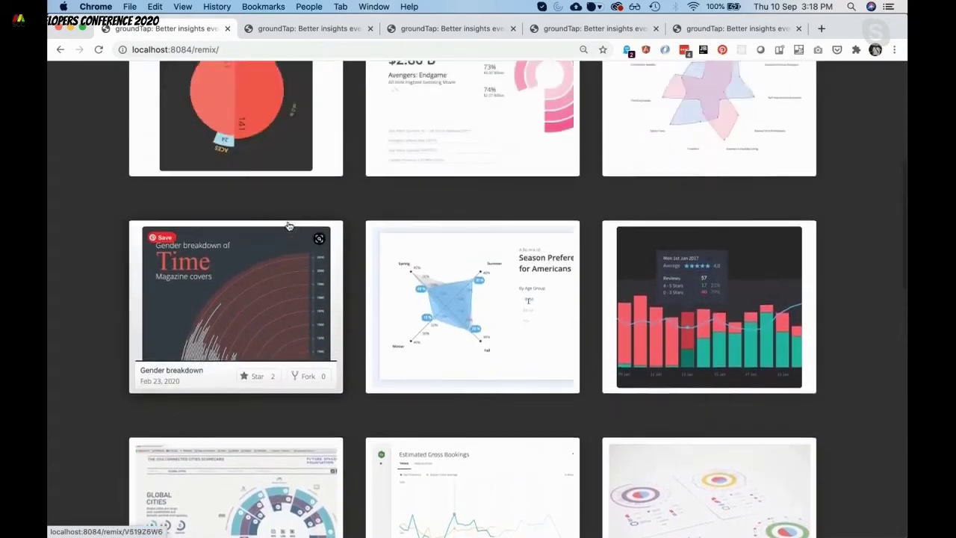
scroll(289, 226, "up", 1)
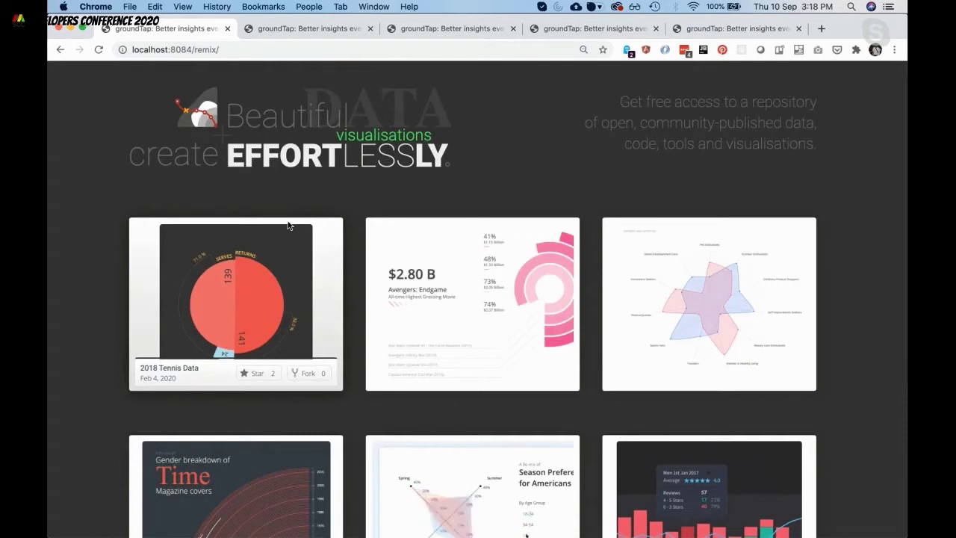
Open dashboard remix M332A7N1 and scroll down to its area, bar and ring charts
left_click(325, 35)
scroll(391, 321, "down", 10)
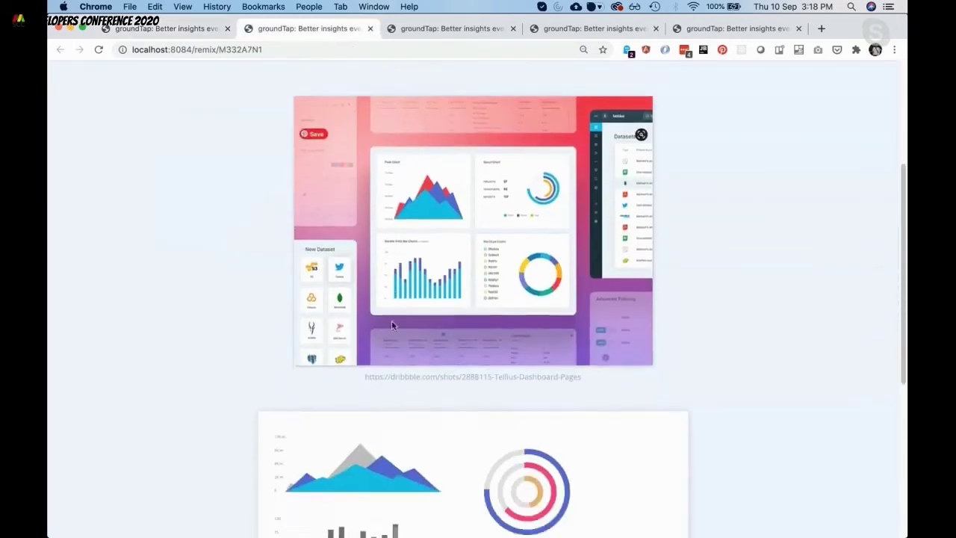
scroll(391, 325, "down", 3)
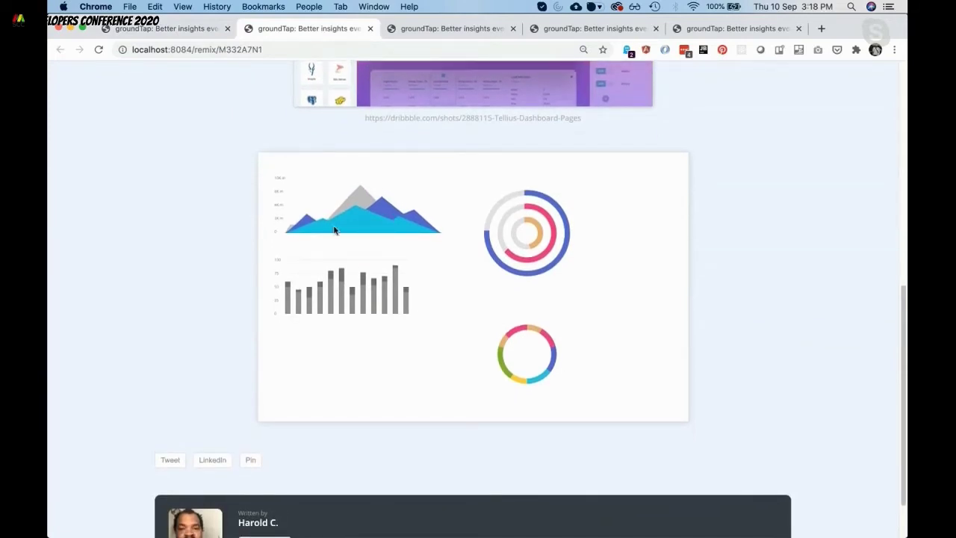
Open Gender Breakdown remix V519Z6W6 and scroll to the finished Time Magazine covers arc plot
left_click(446, 30)
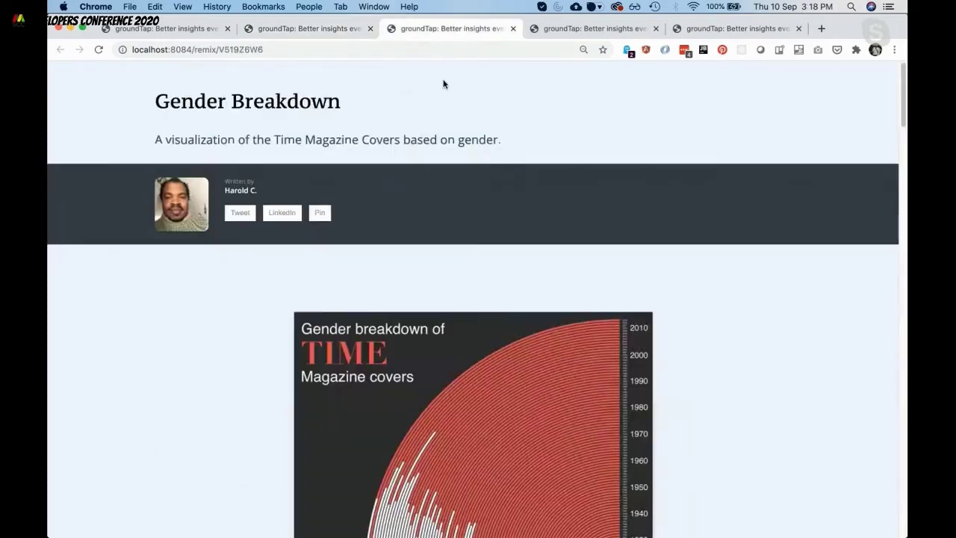
scroll(442, 299, "down", 5)
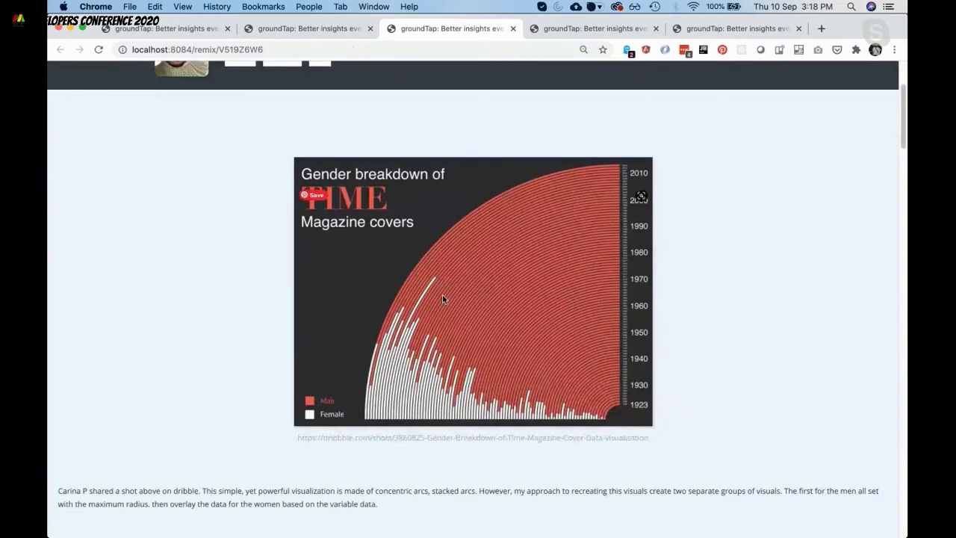
scroll(442, 299, "down", 8)
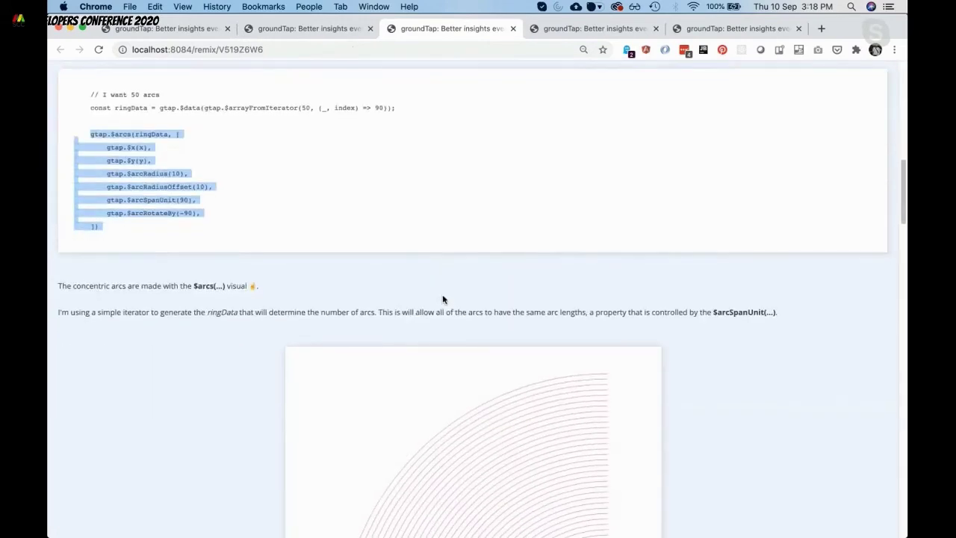
scroll(442, 299, "down", 5)
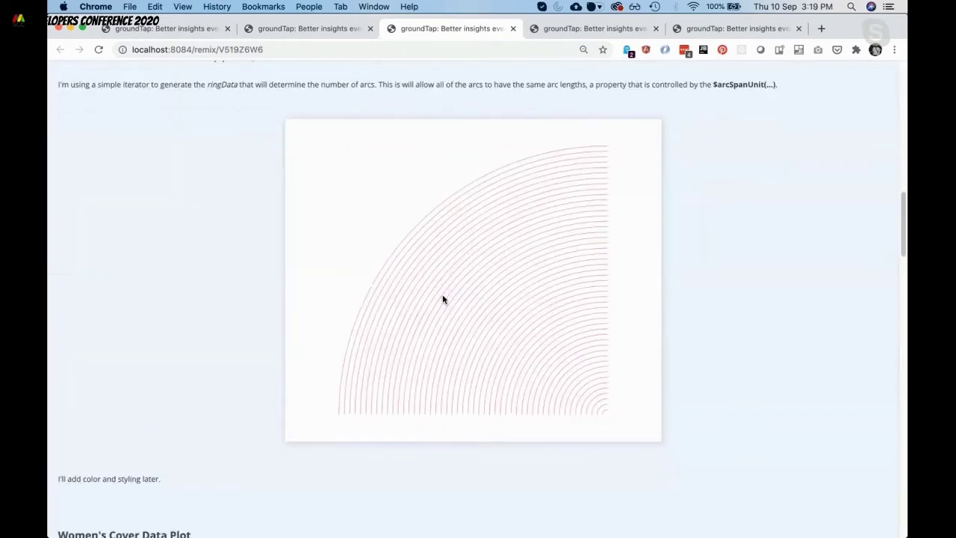
scroll(442, 299, "up", 8)
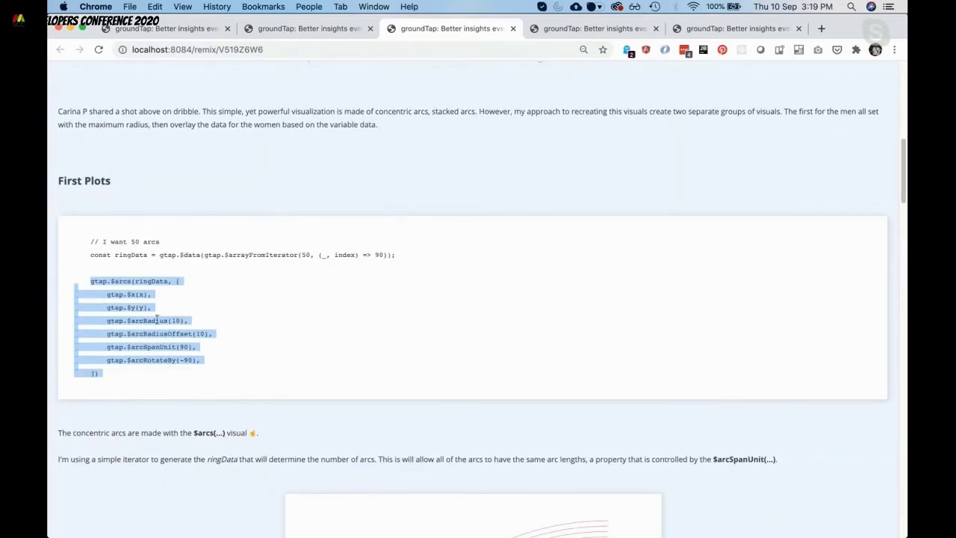
scroll(145, 333, "down", 8)
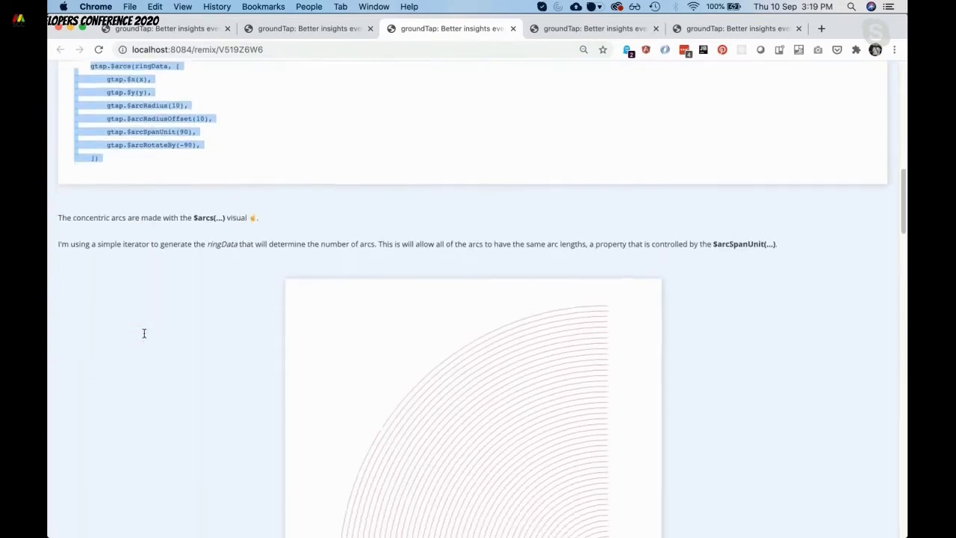
scroll(144, 337, "down", 9)
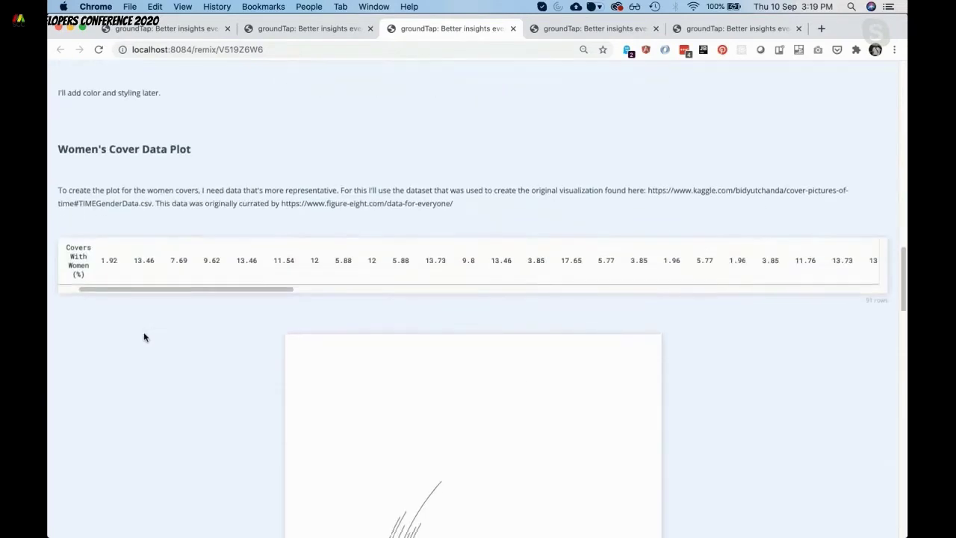
scroll(245, 391, "down", 4)
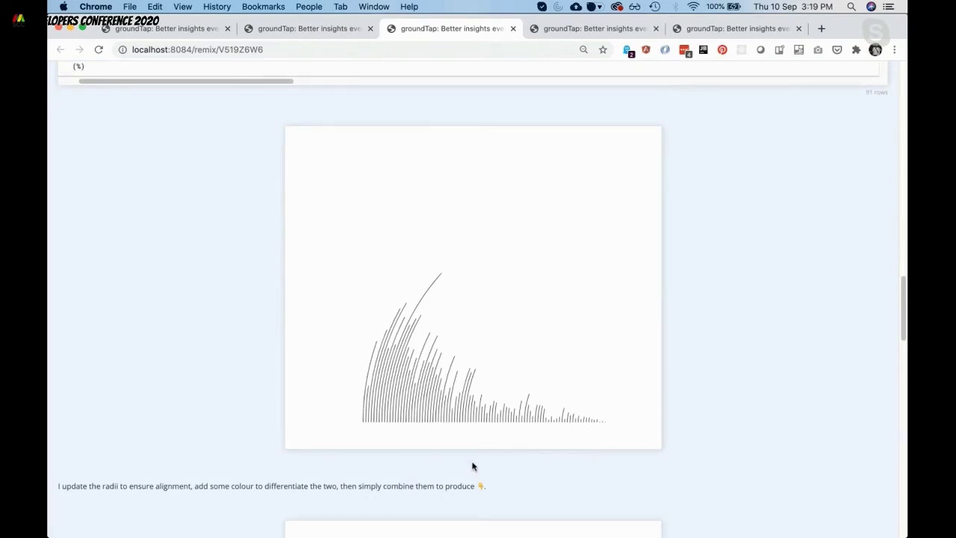
scroll(472, 466, "down", 9)
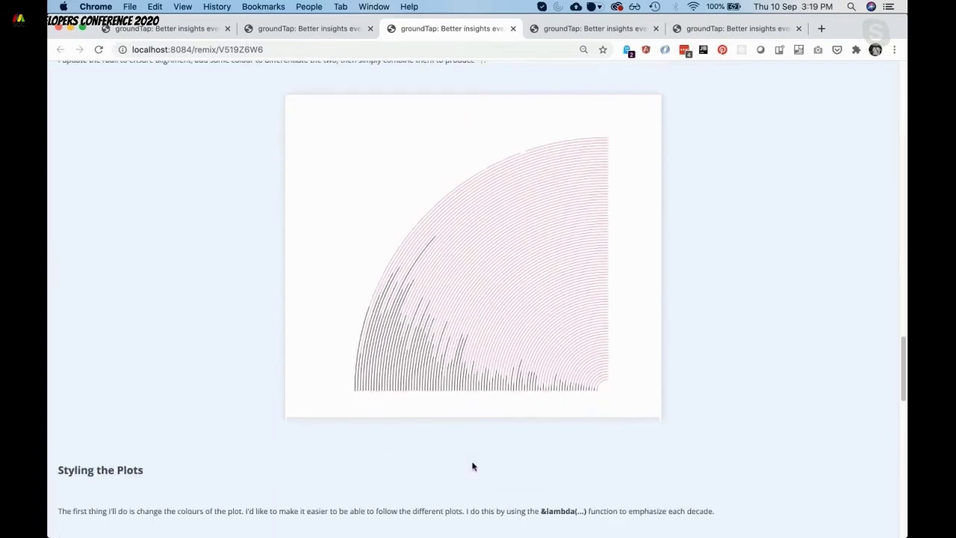
scroll(472, 466, "down", 15)
scroll(472, 464, "up", 3)
scroll(472, 463, "down", 5)
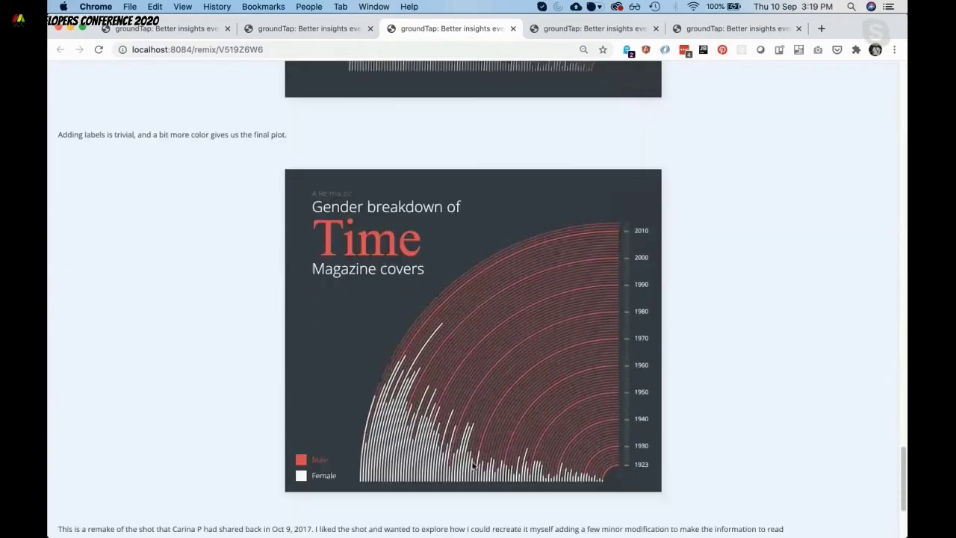
scroll(472, 465, "down", 1)
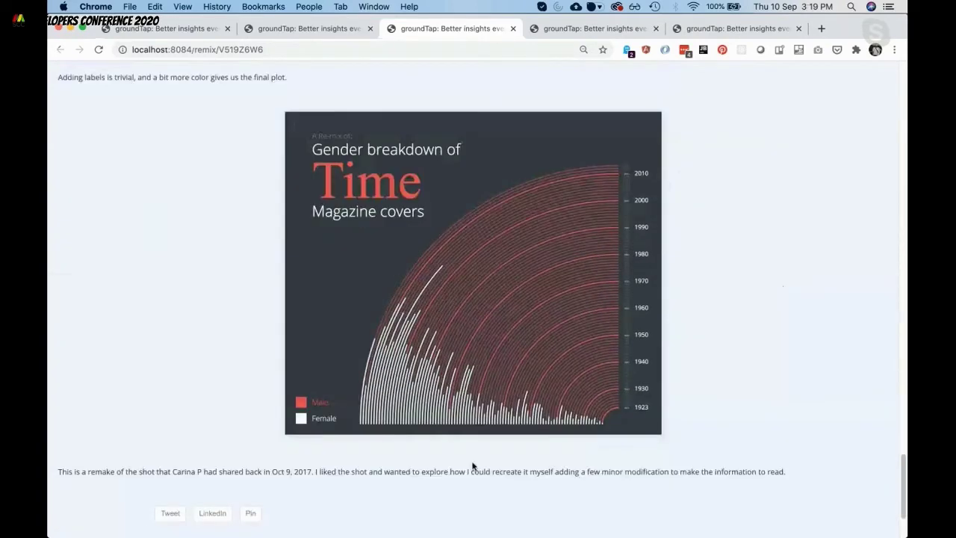
Open Business Infography Circle remix B753S2M1 and scroll to the Avengers: Endgame $2.80 B ring plot
left_click(590, 36)
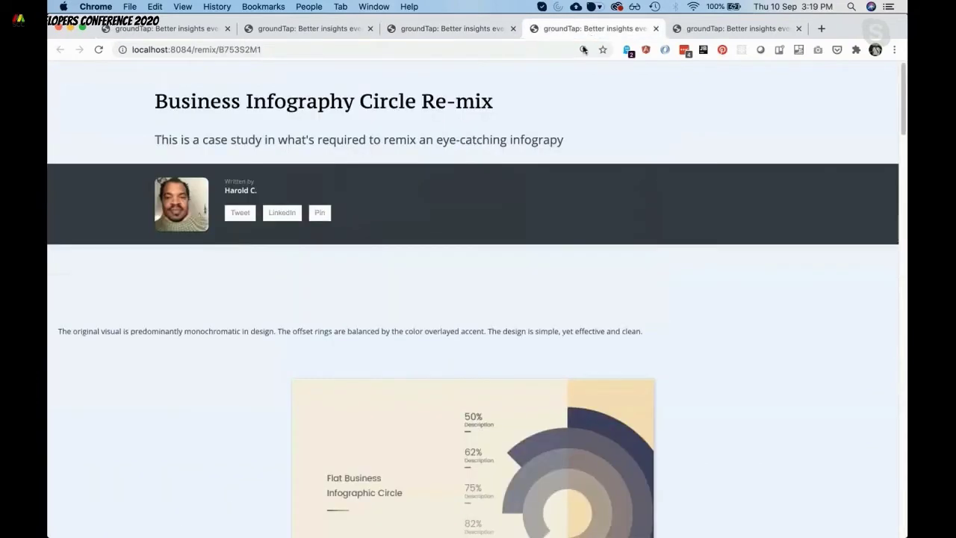
scroll(502, 344, "down", 3)
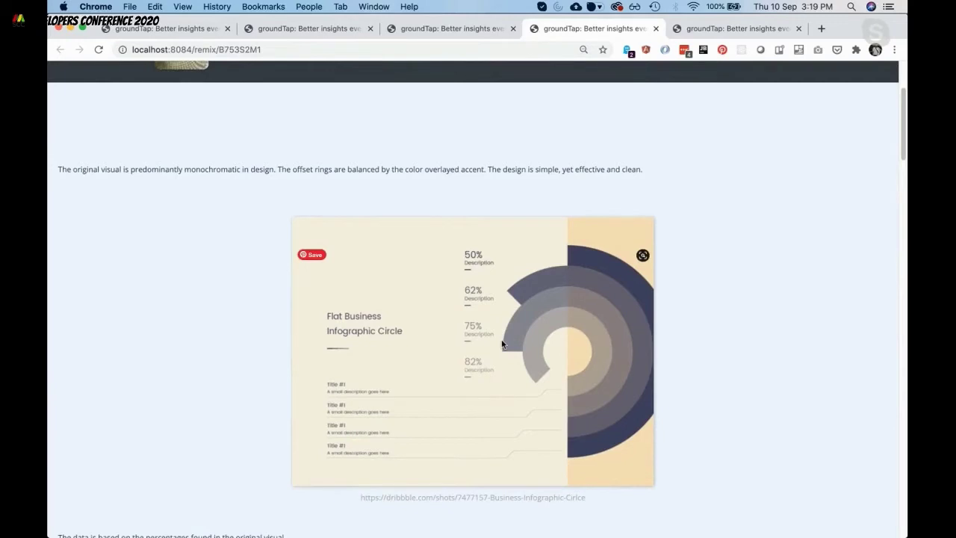
scroll(502, 344, "down", 6)
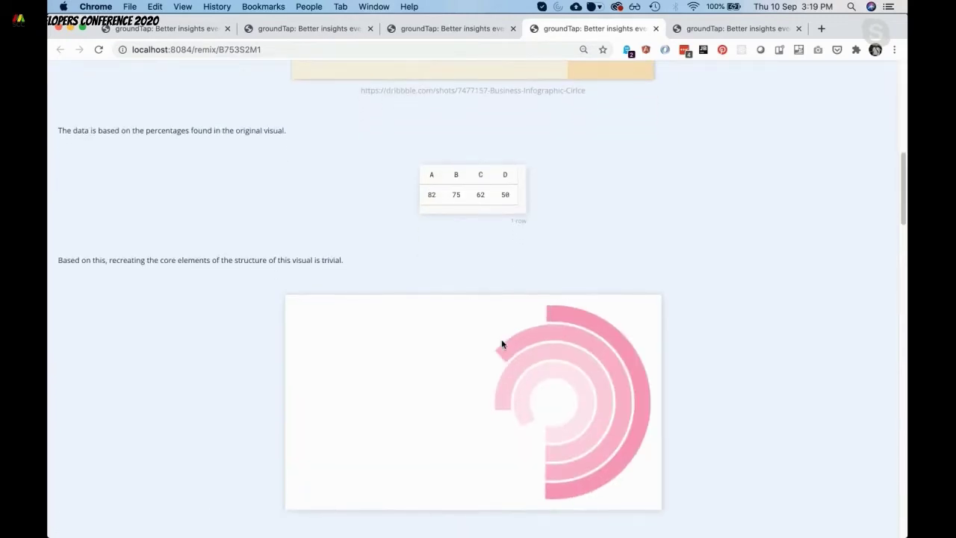
scroll(611, 439, "down", 1)
scroll(601, 443, "down", 5)
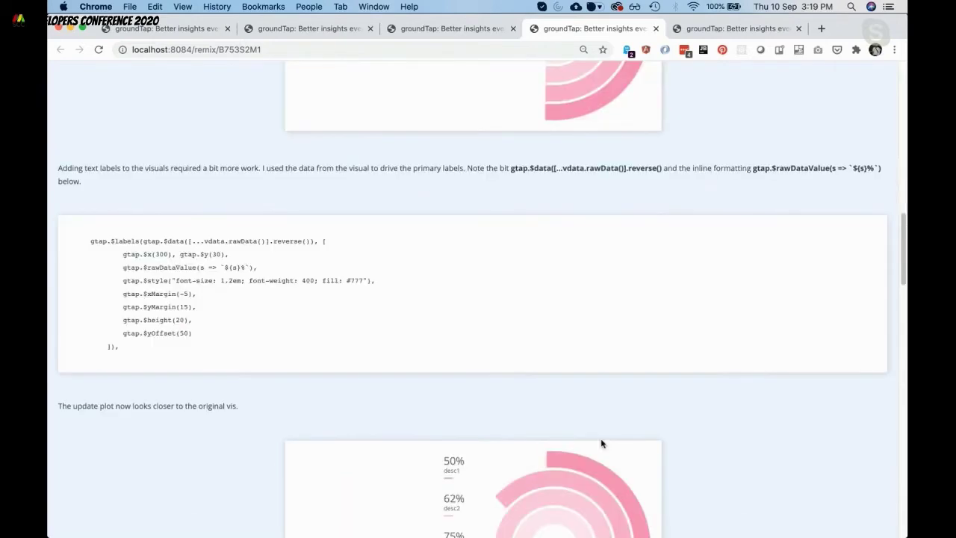
scroll(602, 443, "down", 3)
scroll(602, 443, "down", 6)
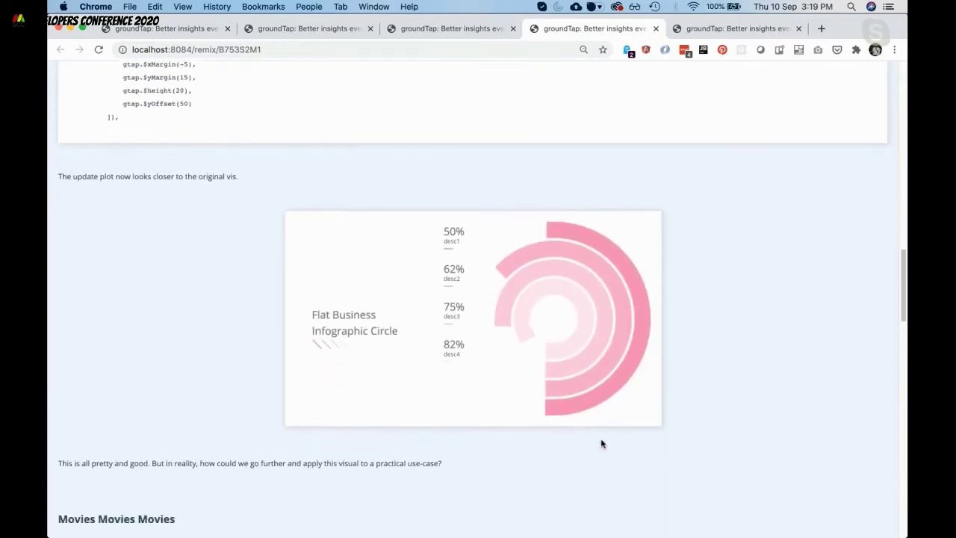
scroll(601, 443, "down", 1)
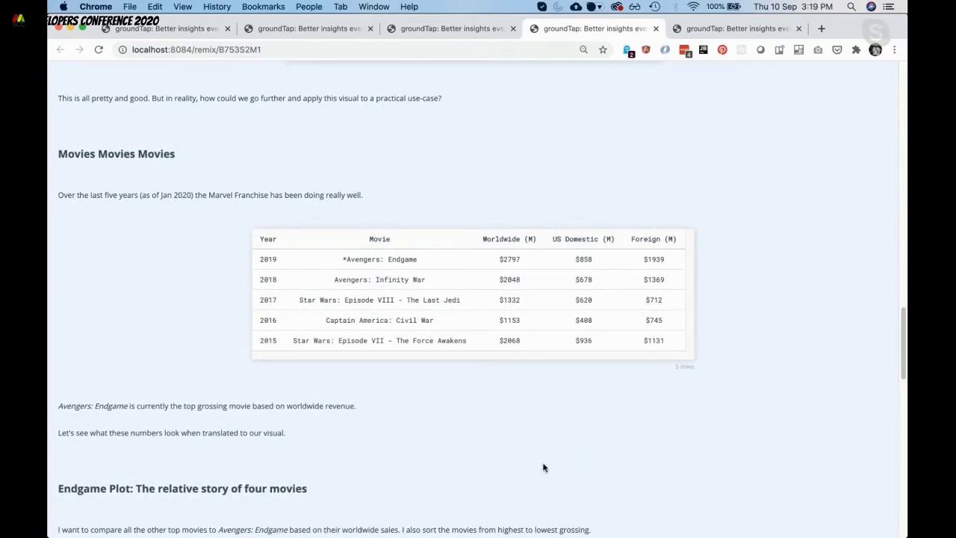
scroll(544, 468, "down", 8)
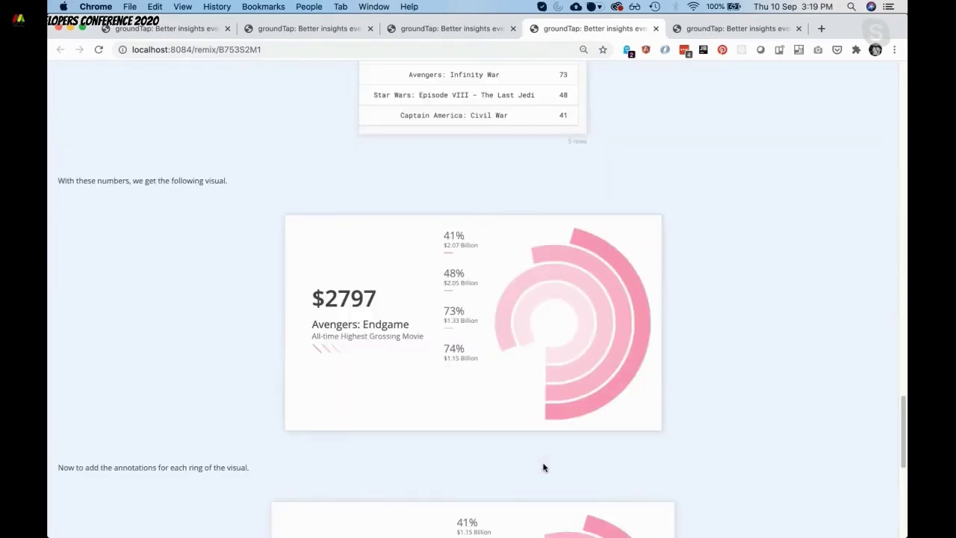
scroll(544, 468, "down", 5)
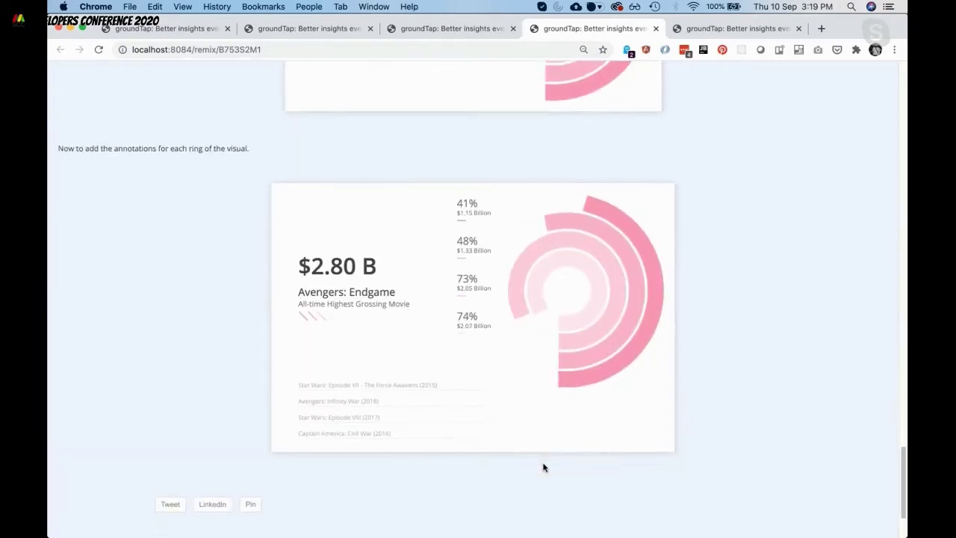
Open remix Q617K8F7 and scroll past the dark 2017 image to the pink radial client chart
left_click(725, 28)
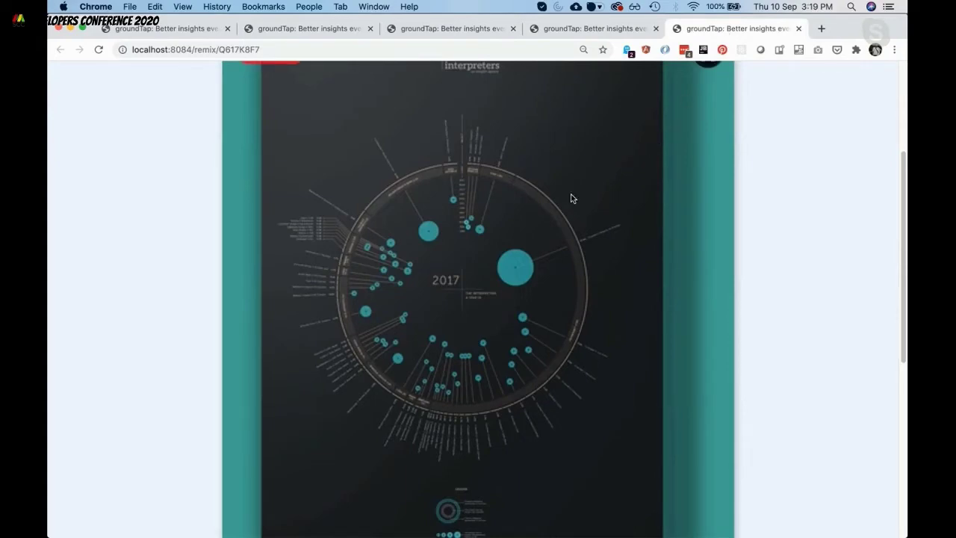
scroll(570, 199, "down", 10)
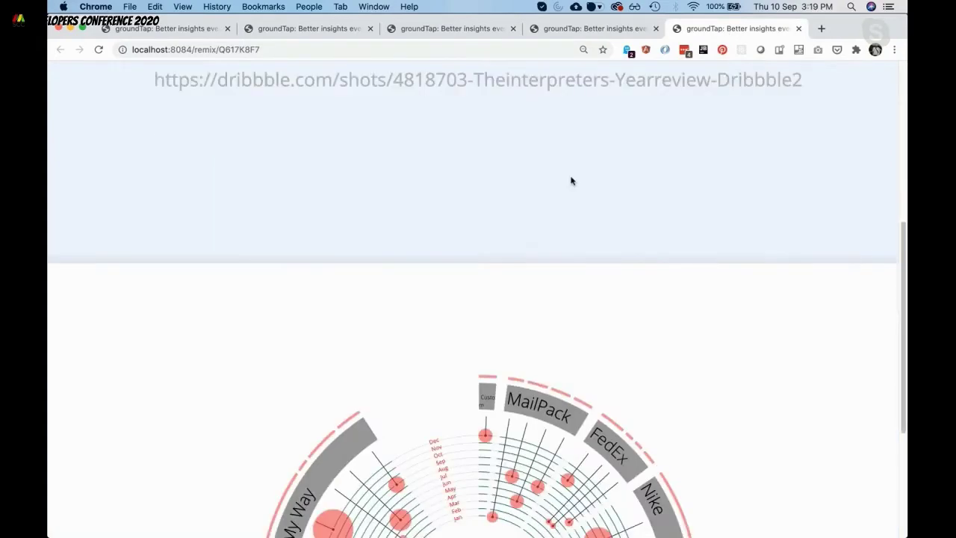
scroll(571, 181, "down", 5)
scroll(571, 180, "up", 2)
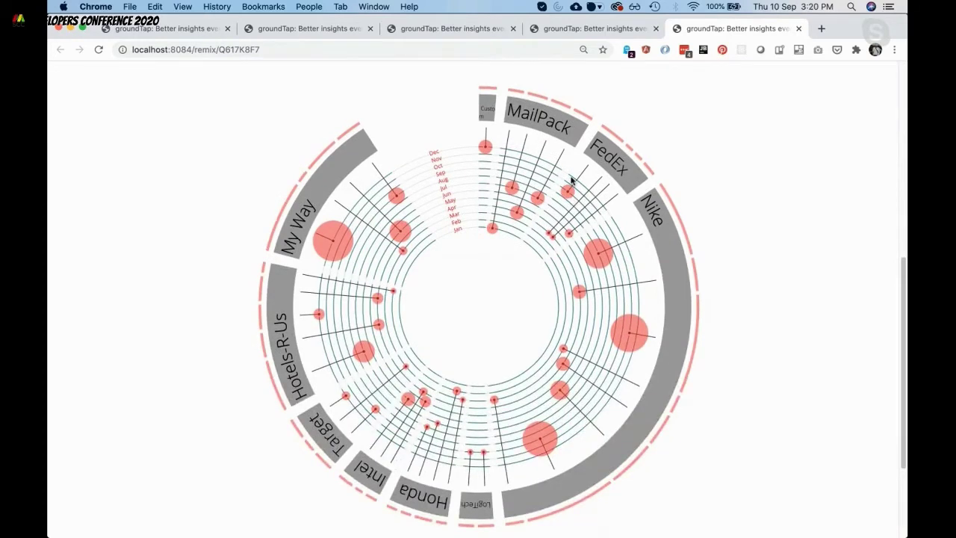
Back in Keynote, reveal callouts 3 through 9 on the My Way radial chart
key("super+Tab")
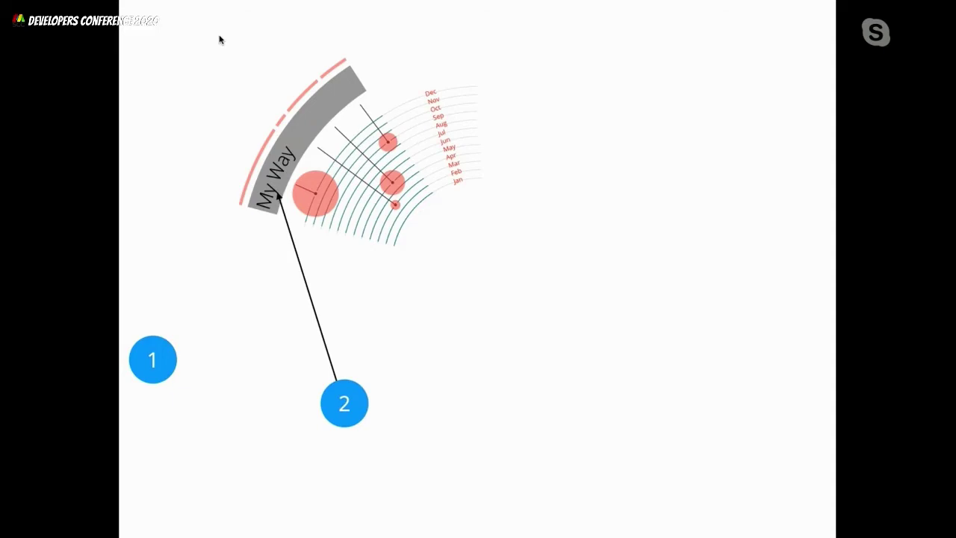
key("Right")
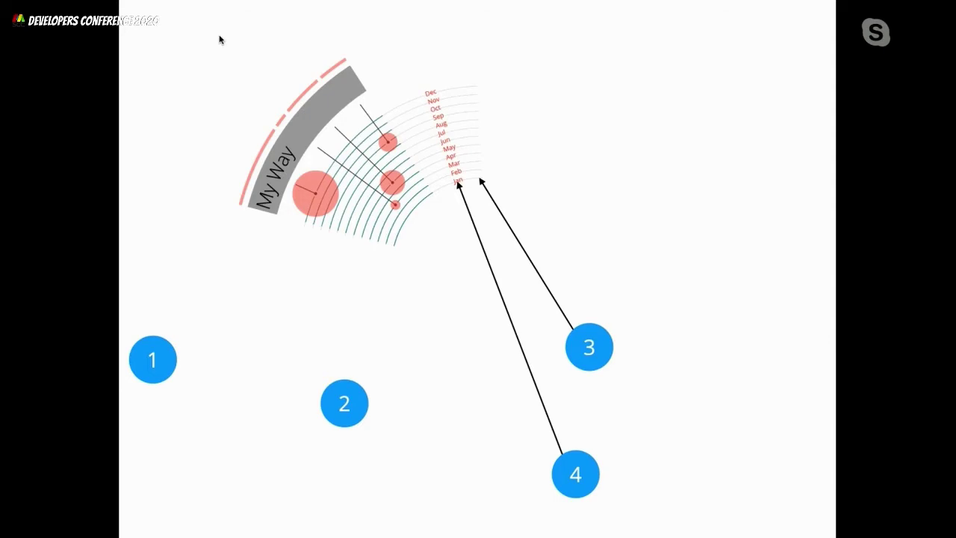
key("Right")
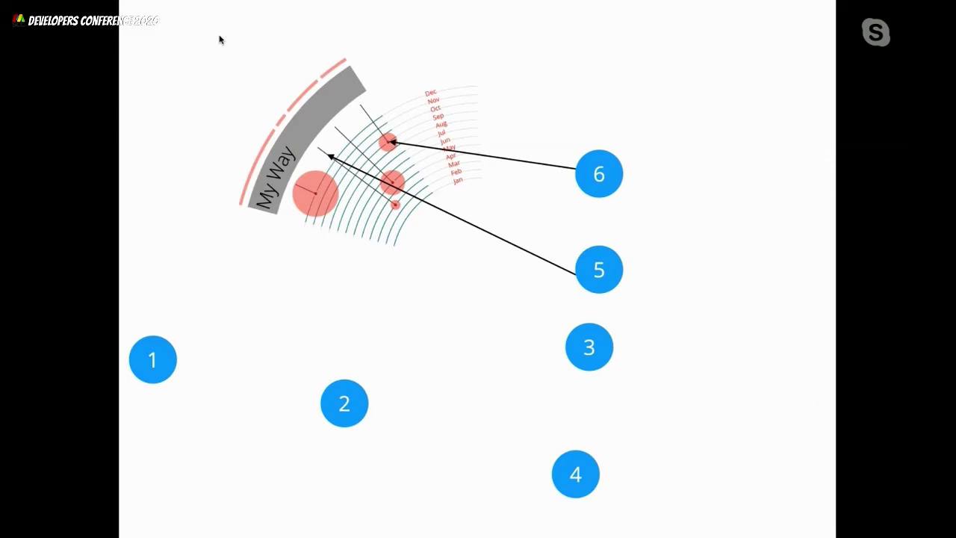
key("Right")
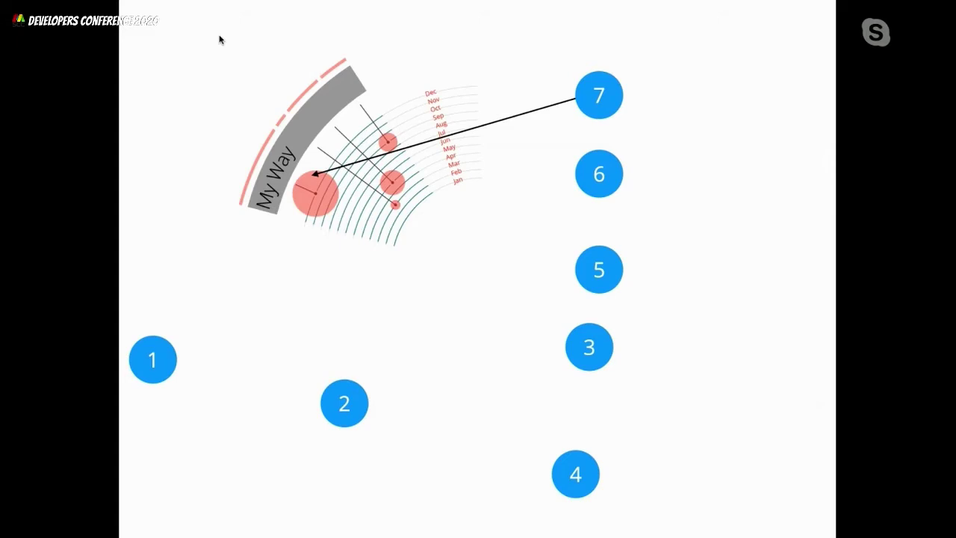
key("Right")
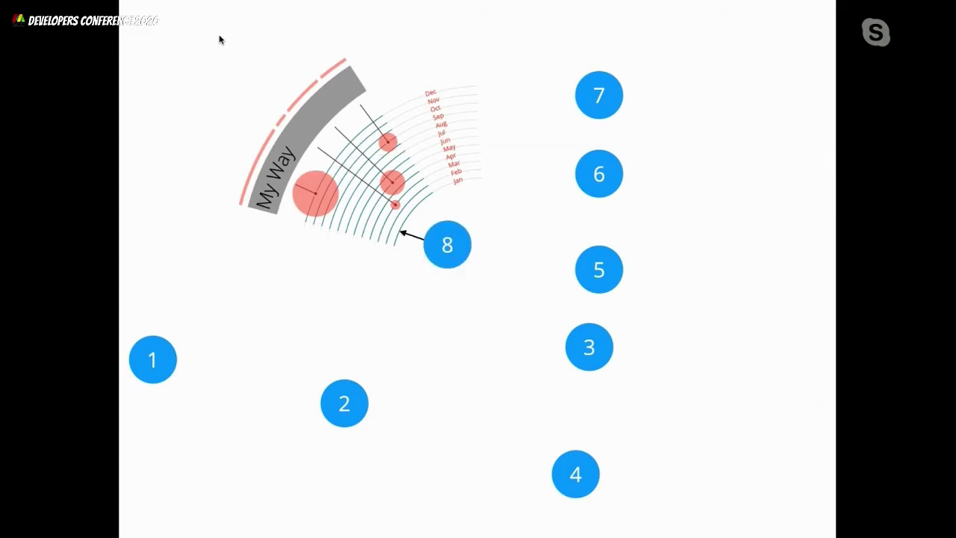
key("Right")
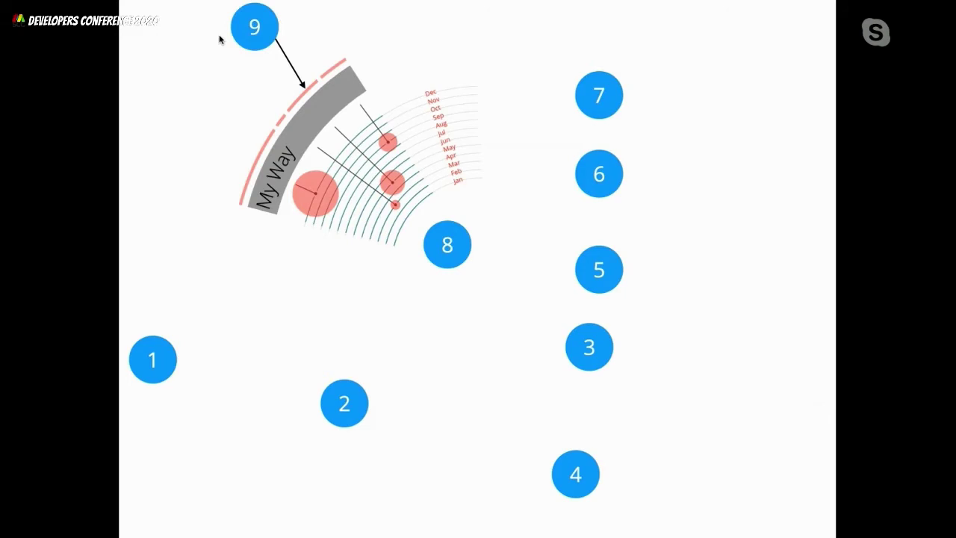
Advance past The code? slide to show callouts 5 and 6 with their gtap.$ellipses and gtap.$wrappedShape code
key("Right")
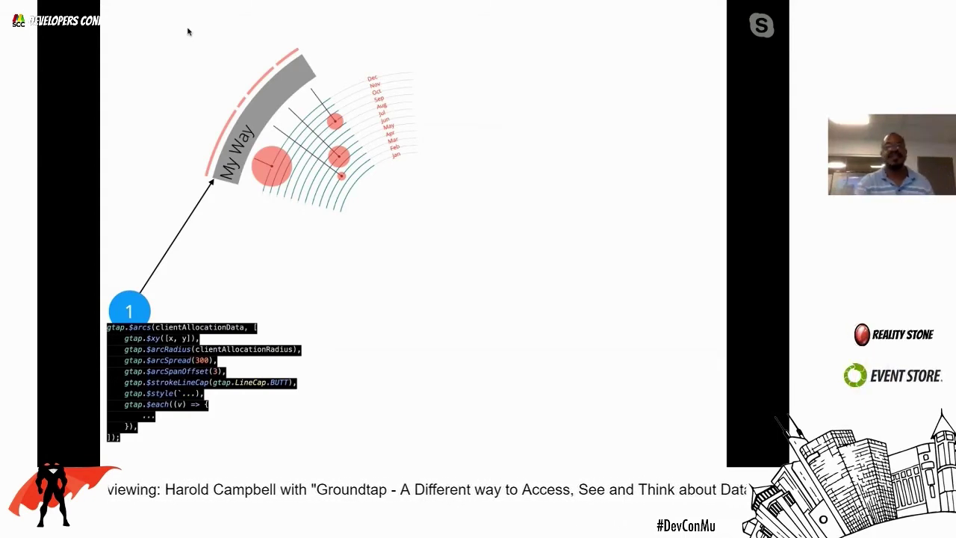
key("Right")
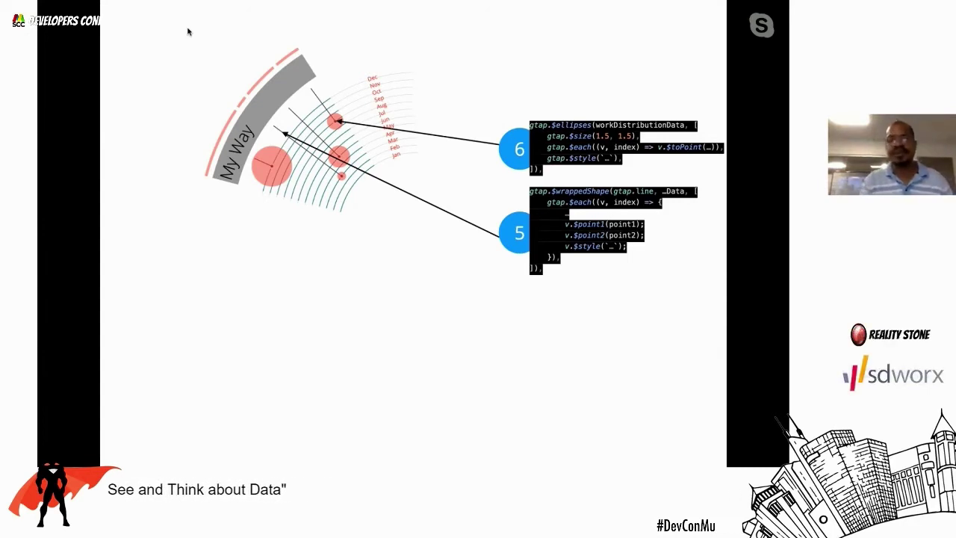
Advance to callout 7 and its code
key("Right")
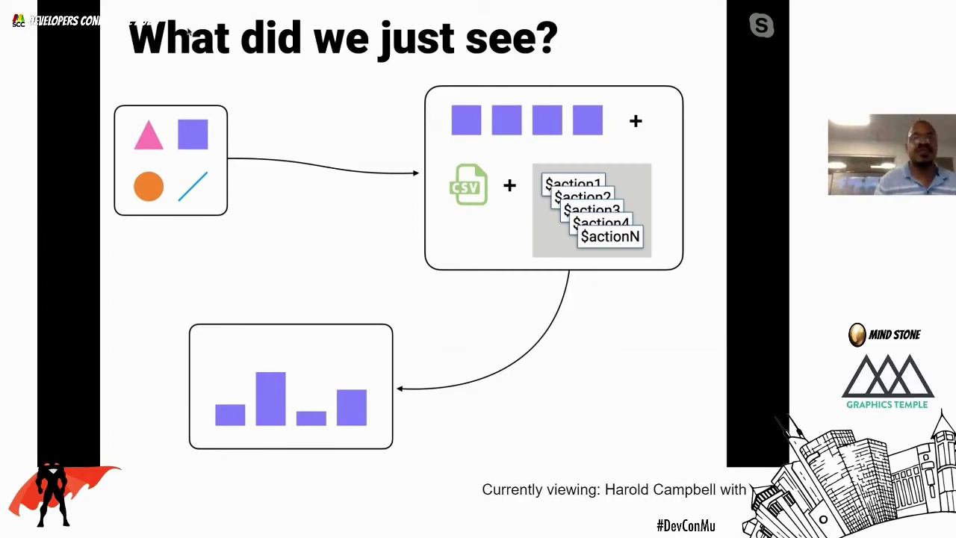
Advance to the Limited By Creativity slide
key("Right")
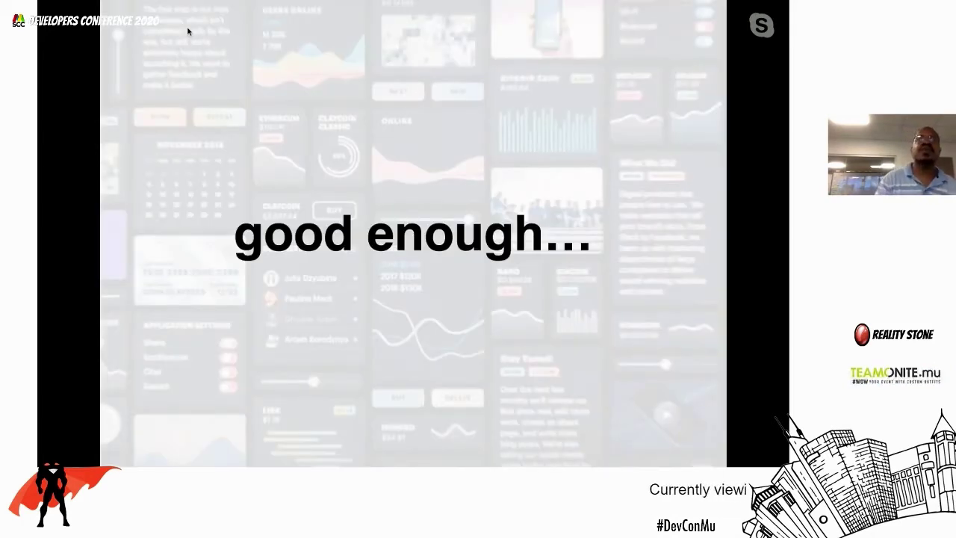
Advance to the Good Enough! slide and highlight Working with its description
key("Right")
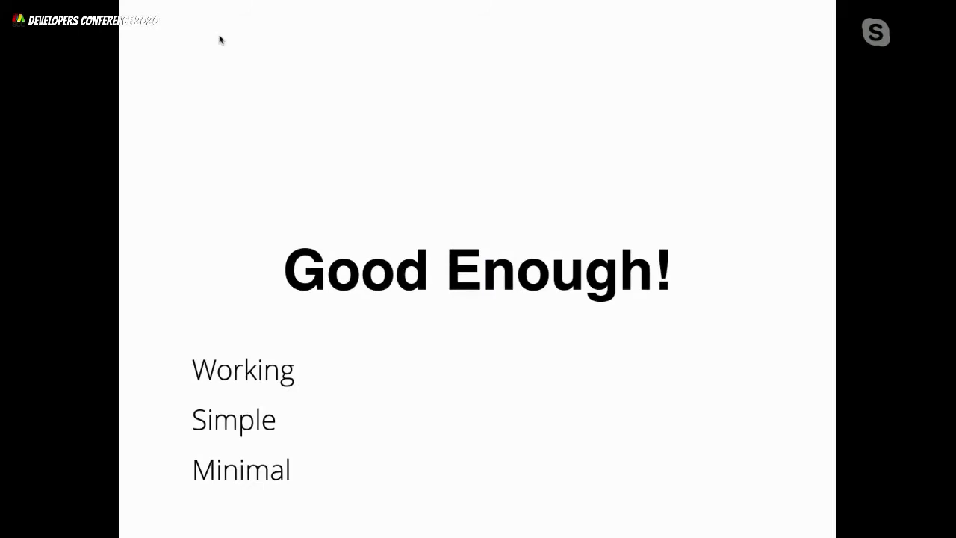
key("Right")
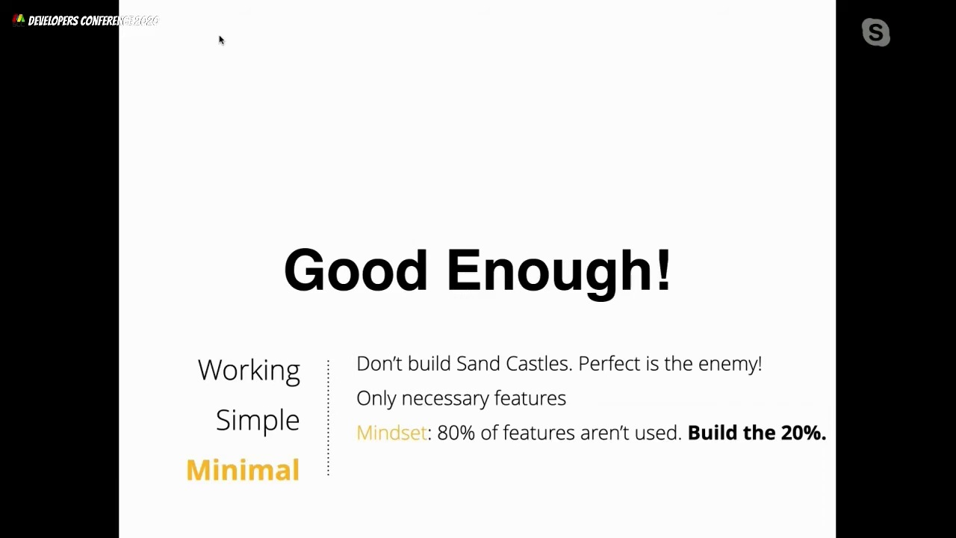
key("Right")
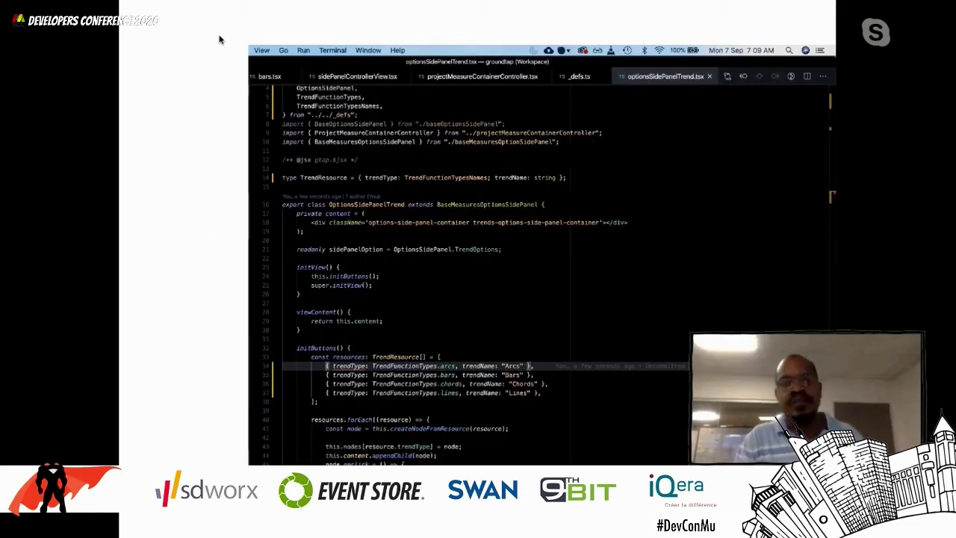
Reveal the failing-code and Life saving Type Annotation callouts, then move to #NoFrontEndLibraries
key("Right")
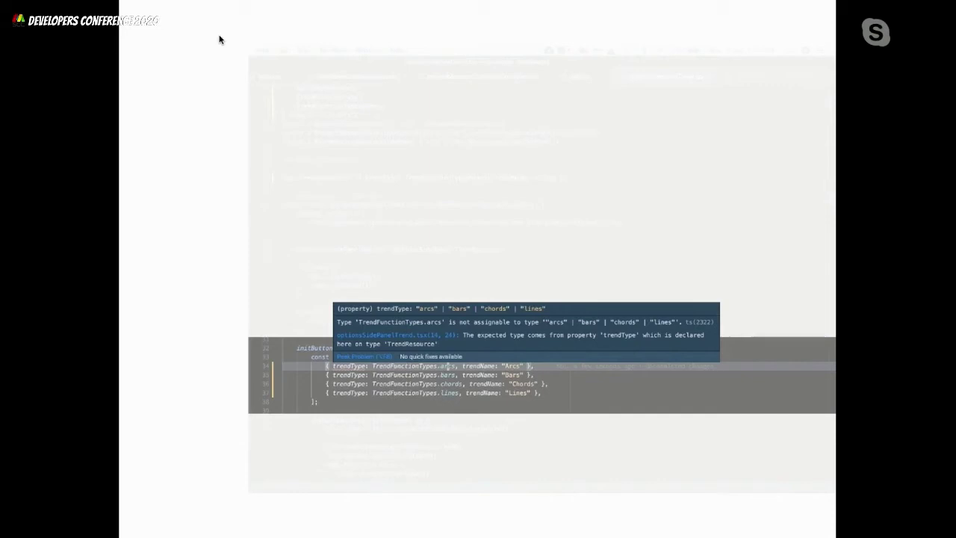
key("Right")
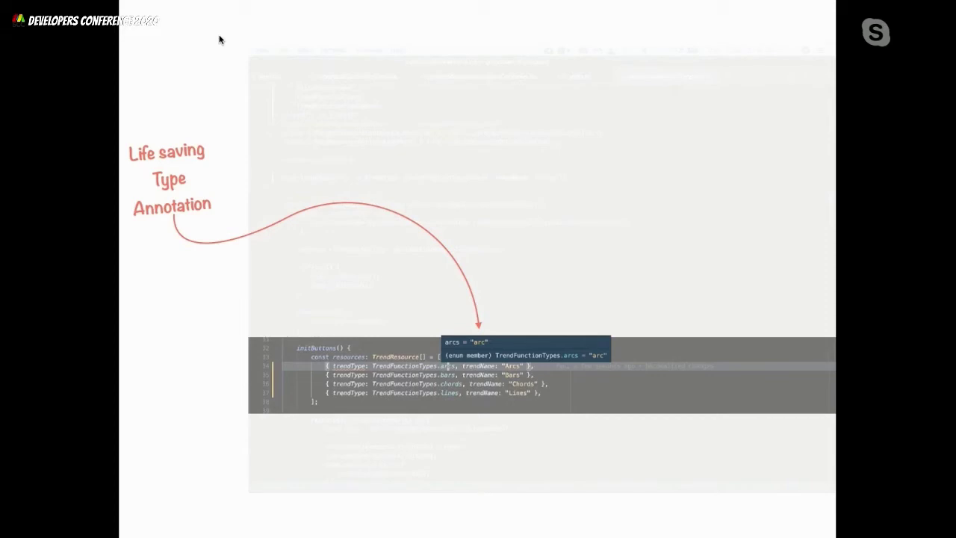
key("Right")
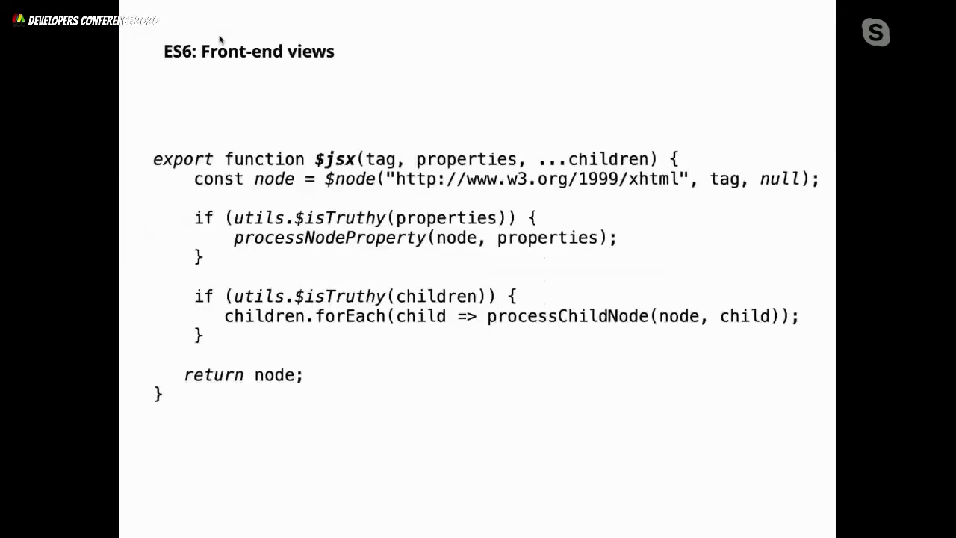
Page back through the type annotation and TypeScript slides to the Good Enough! slides
key("Left")
key("Left")
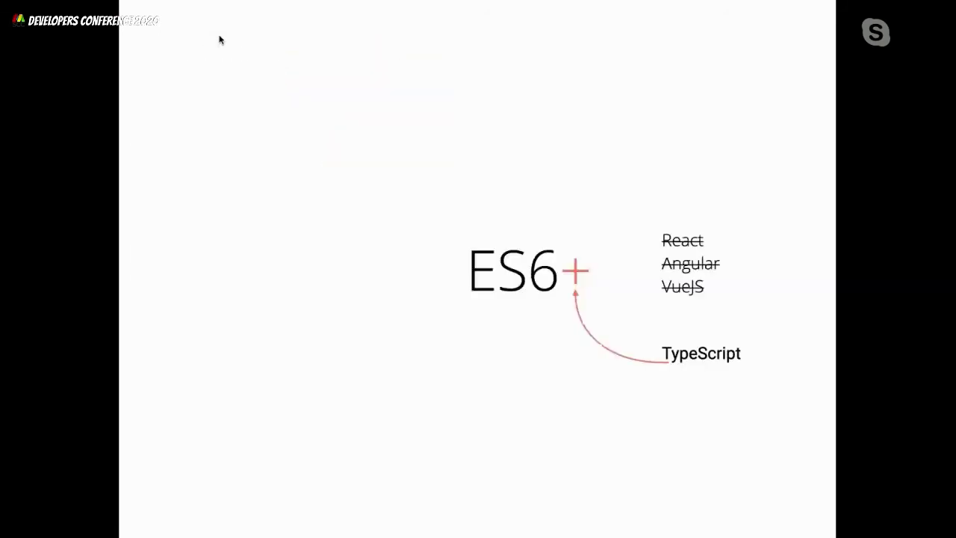
key("Left")
key("Left")
key("Left")
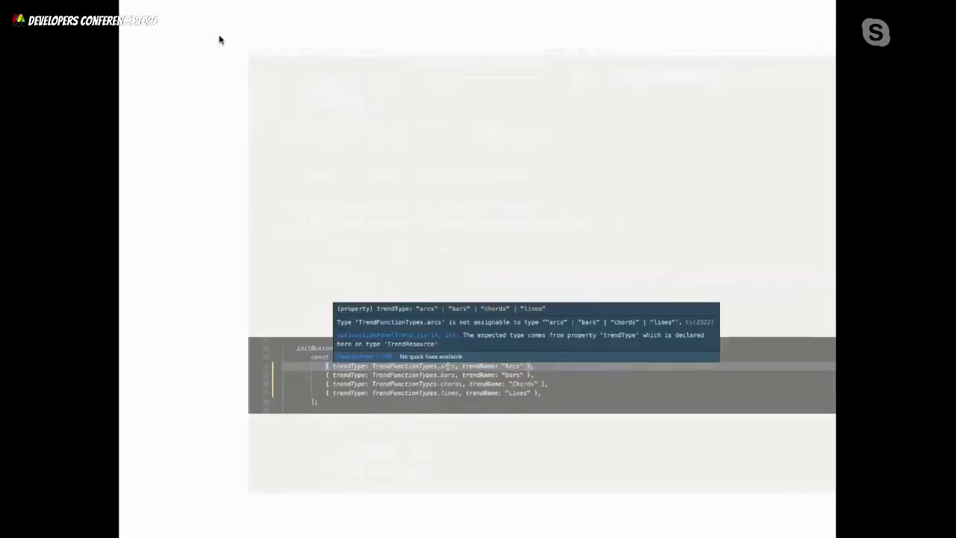
key("Left")
key("Left")
key("Left")
key("Left")
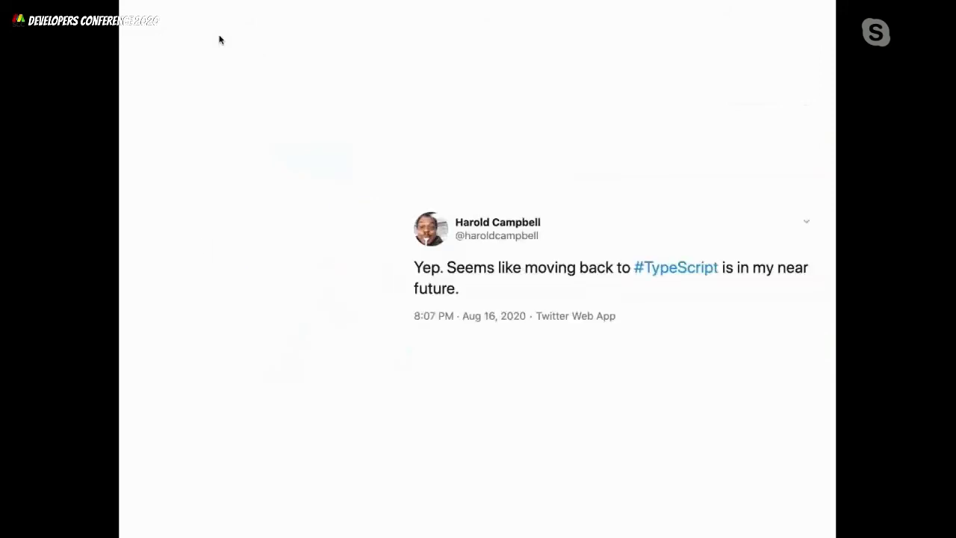
key("Left")
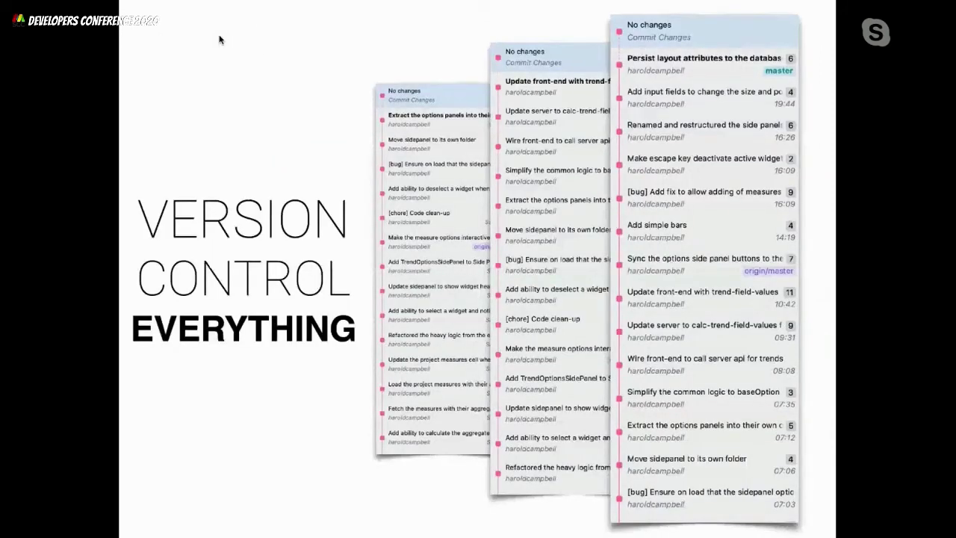
key("Left")
key("Left")
key("Left")
key("Left")
key("Left")
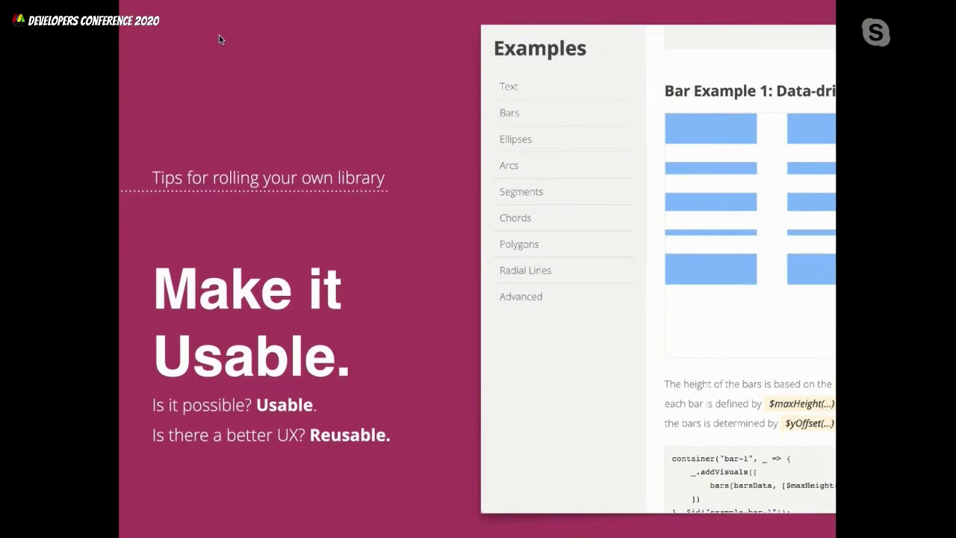
Advance through FRUSTRATIONS and the front-end views code slide to the end of the deck
key("Right")
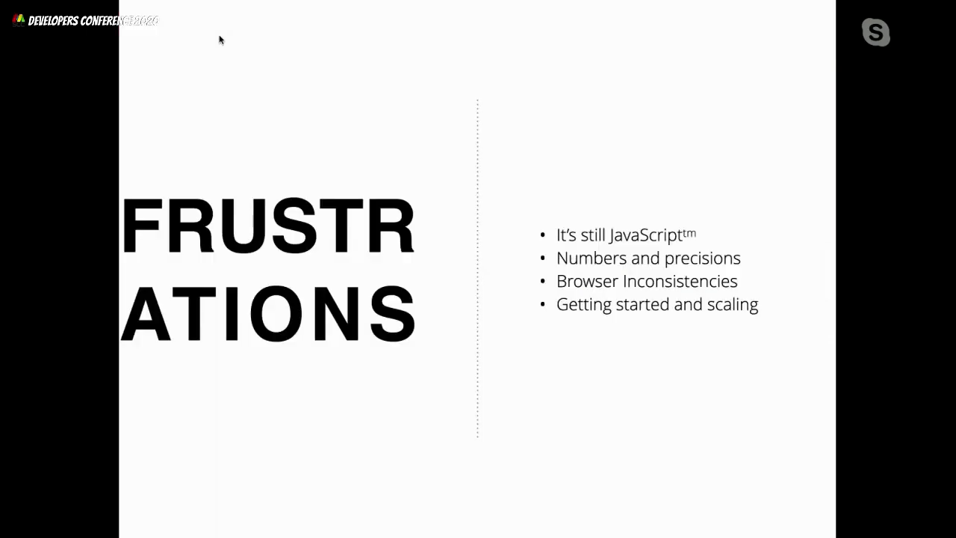
key("Right")
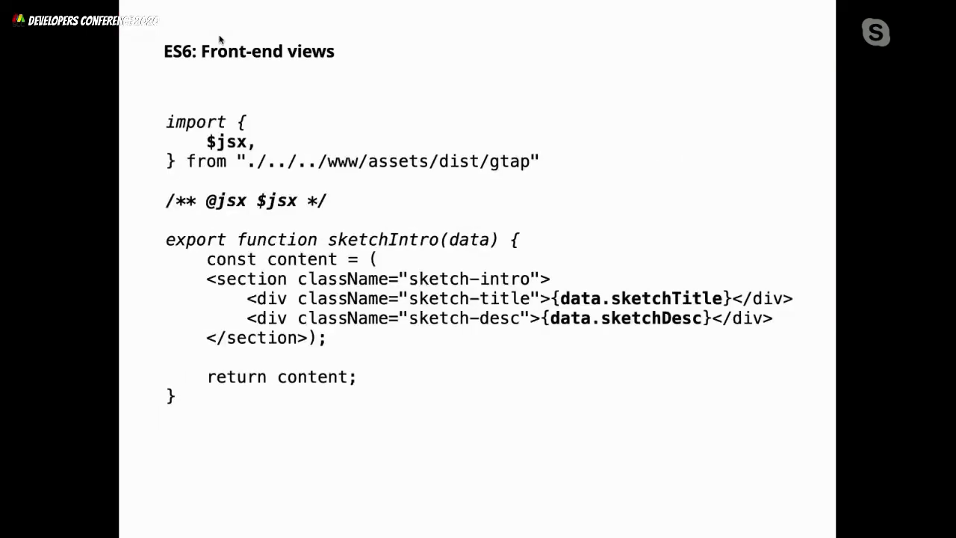
key("Right")
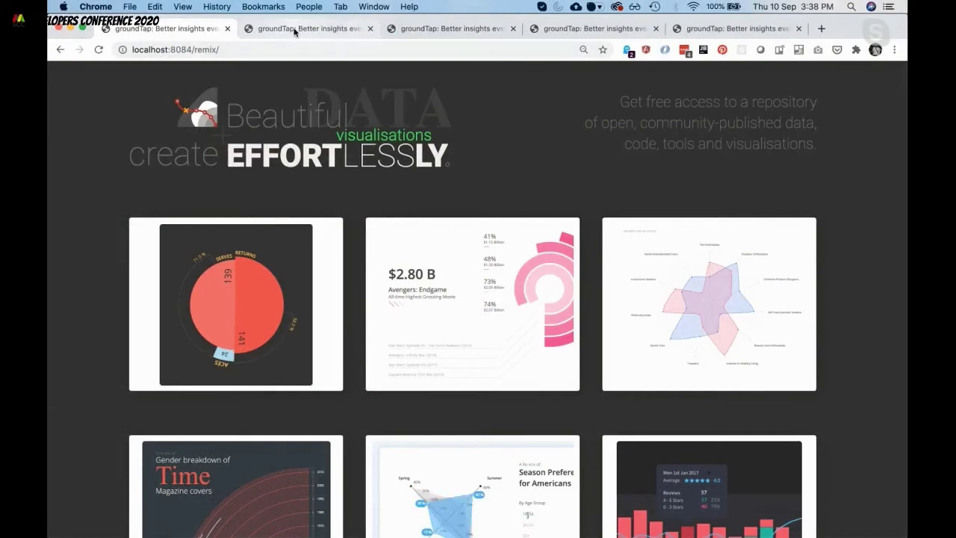
Switch to the second browser tab showing the Tellius dashboard remix M332A7N1
left_click(295, 30)
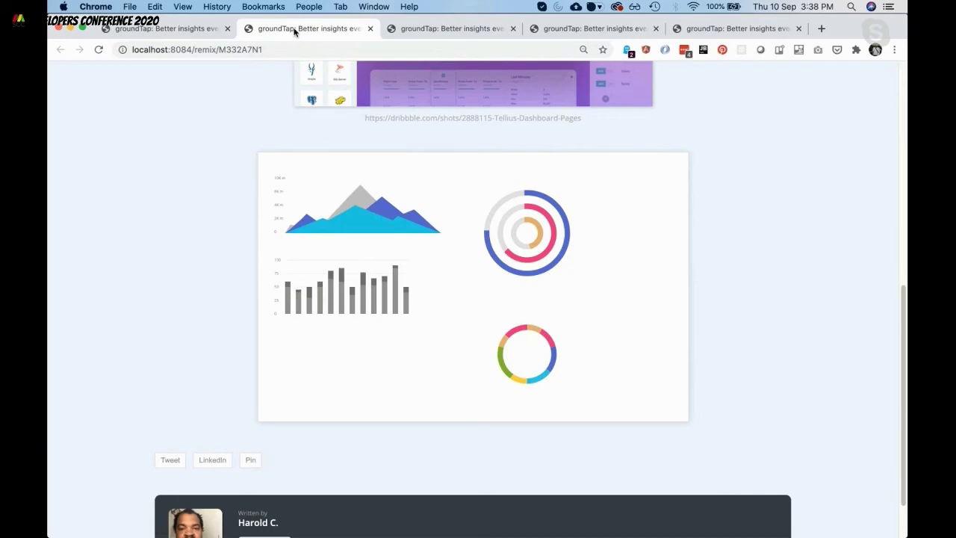
Open the Time Magazine covers gender remix, scroll through its plots, then bring the browser forward
left_click(438, 26)
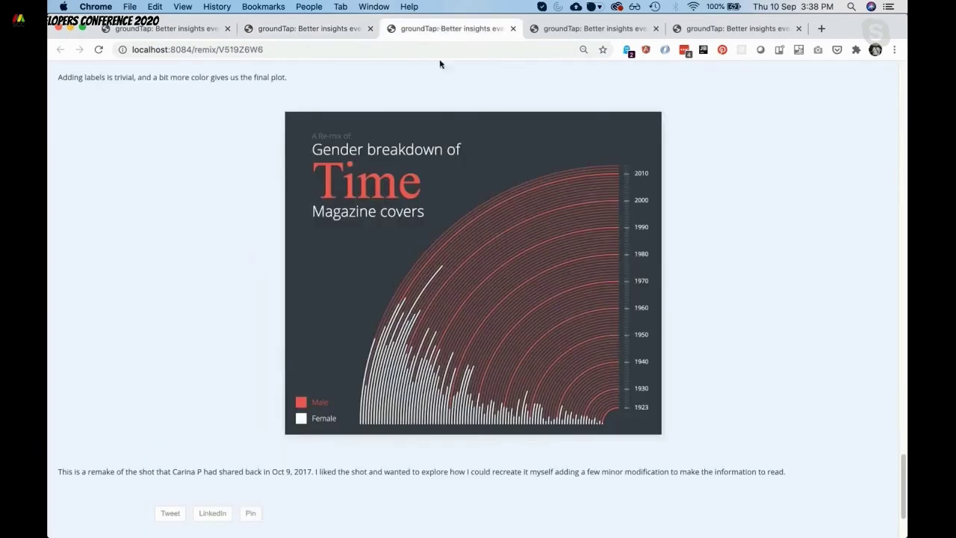
scroll(473, 198, "down", 10)
scroll(474, 198, "up", 15)
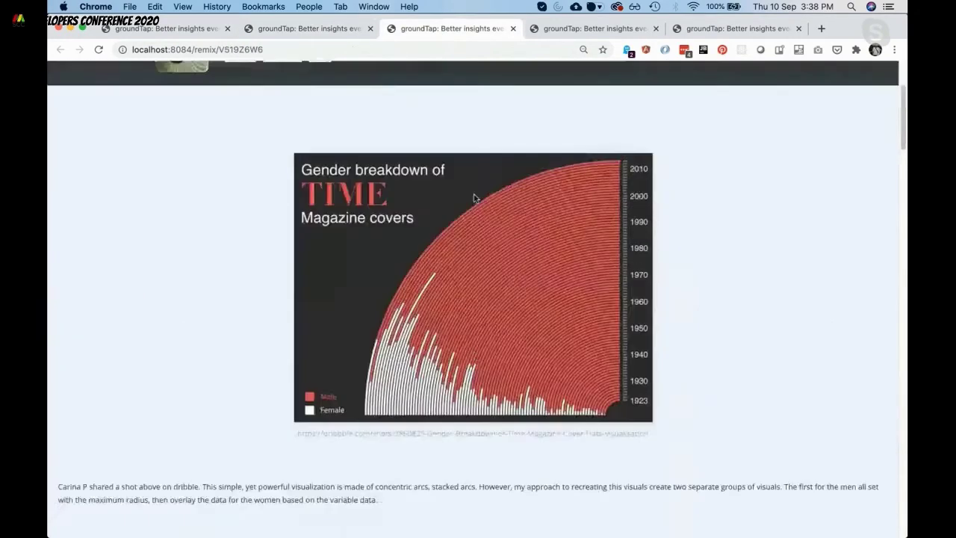
scroll(473, 198, "down", 5)
scroll(474, 198, "up", 3)
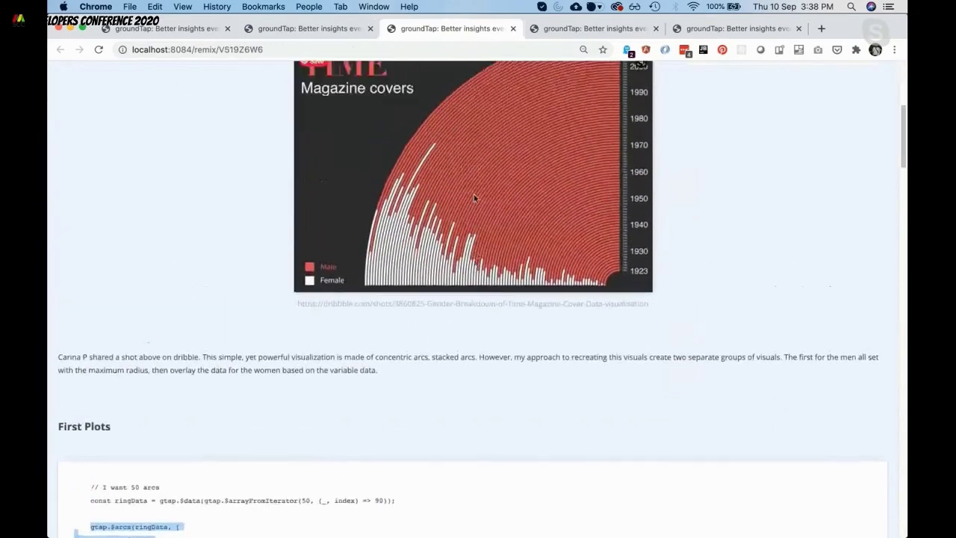
scroll(474, 198, "down", 10)
scroll(473, 198, "down", 6)
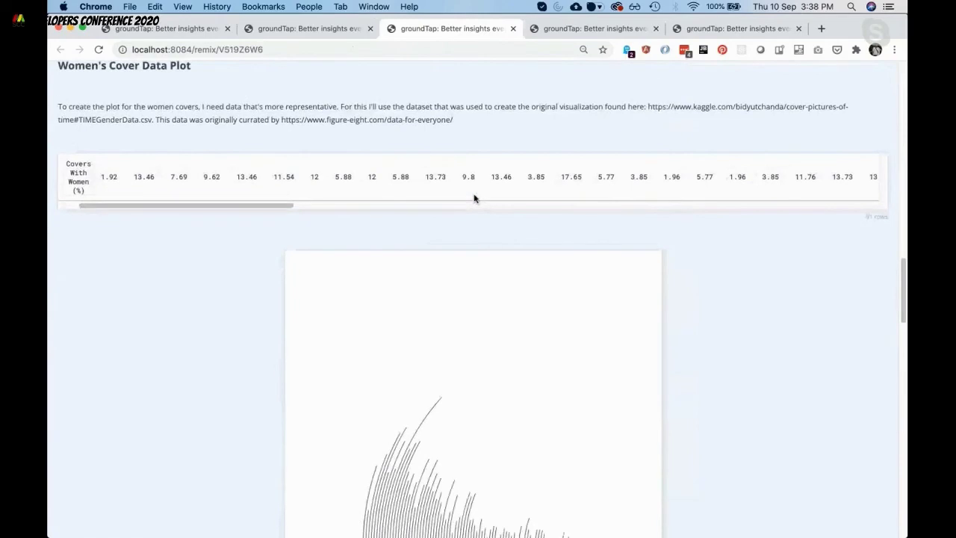
scroll(474, 198, "down", 4)
scroll(536, 304, "up", 1)
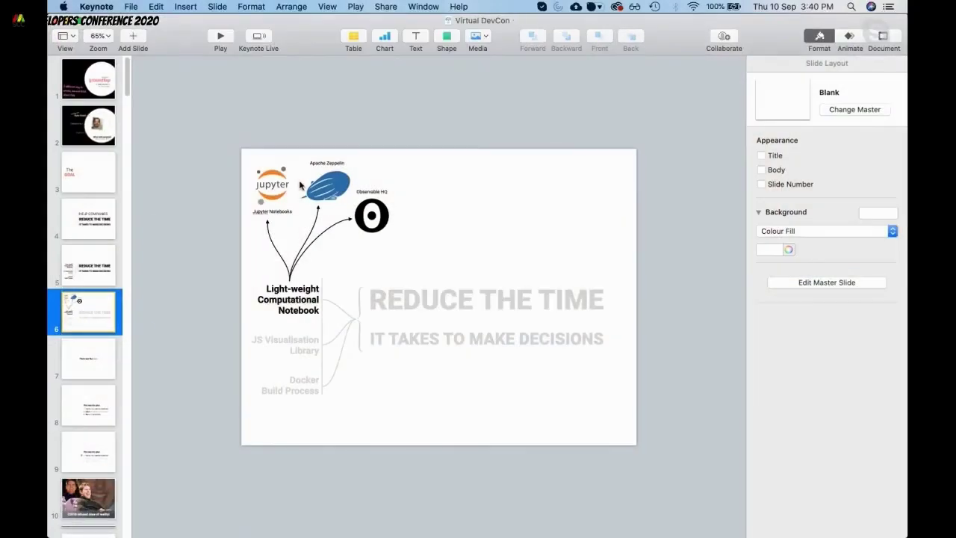
key("super+Tab")
key("super+Tab")
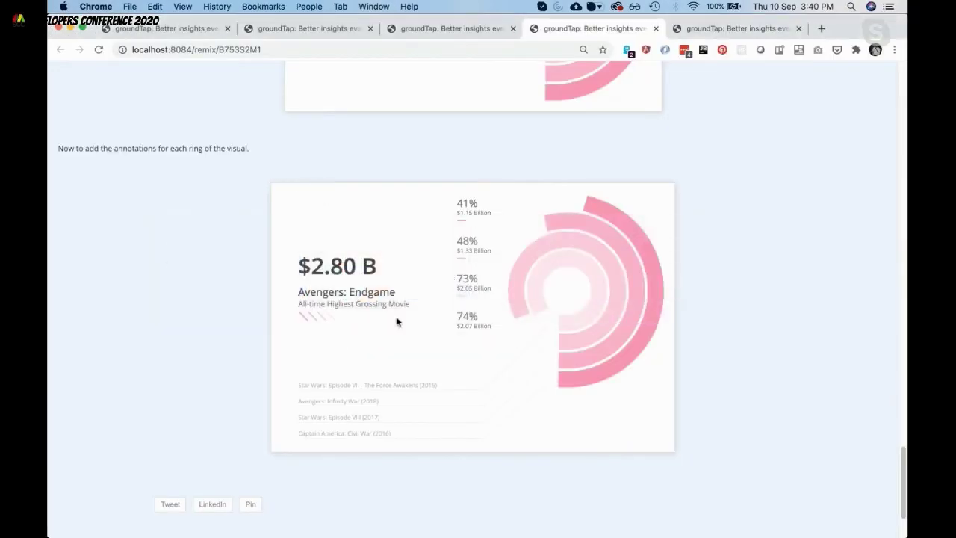
Scroll up to the Business Infography Circle Re-mix title and author banner
scroll(350, 280, "up", 20)
scroll(350, 282, "up", 10)
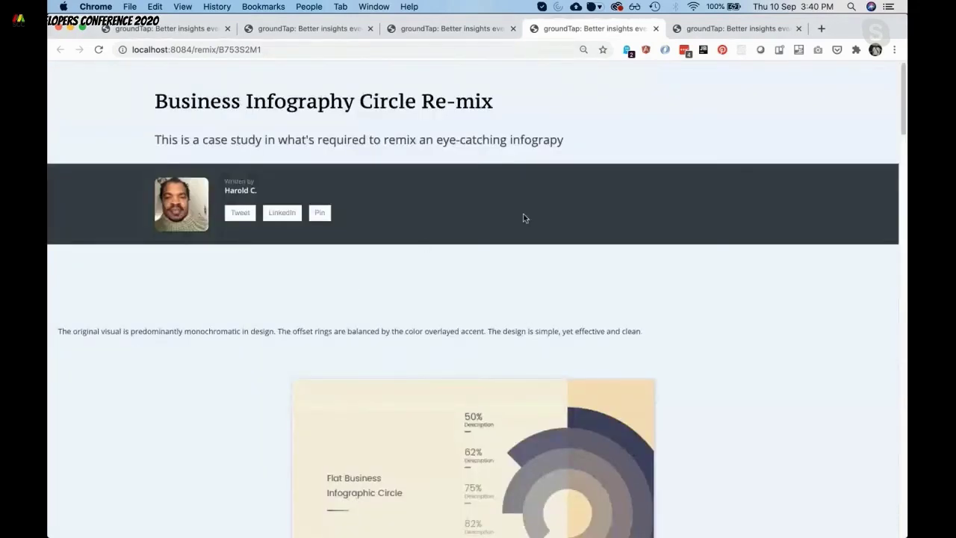